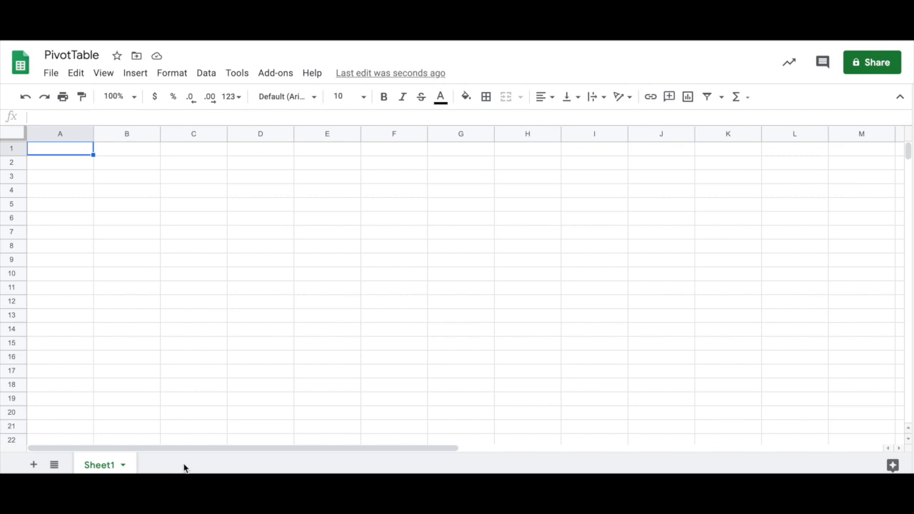
# Step: Rename the sheet Sheet1 as Home
pyautogui.rightClick(100, 468)
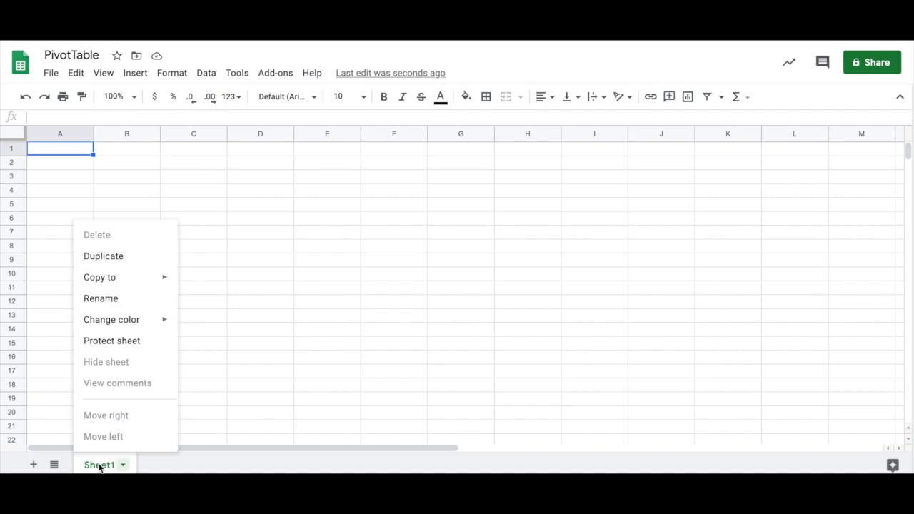
pyautogui.click(117, 298)
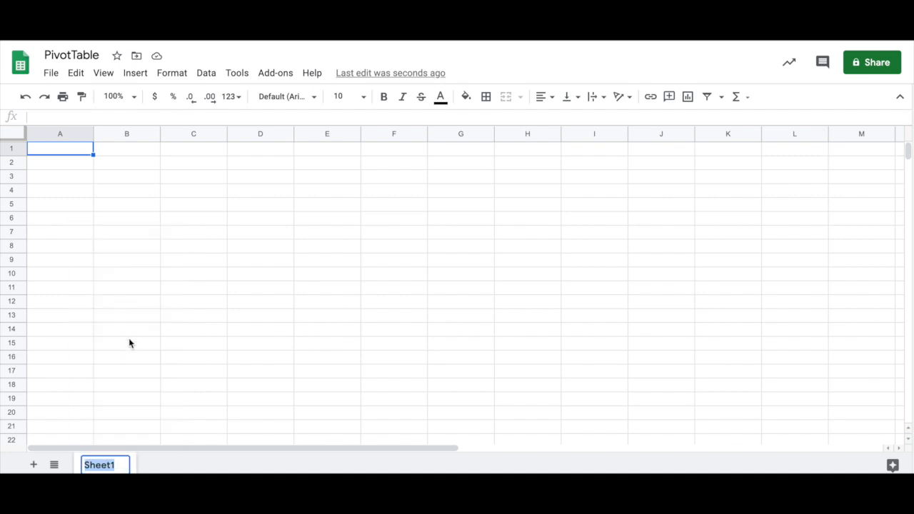
pyautogui.write('Home')
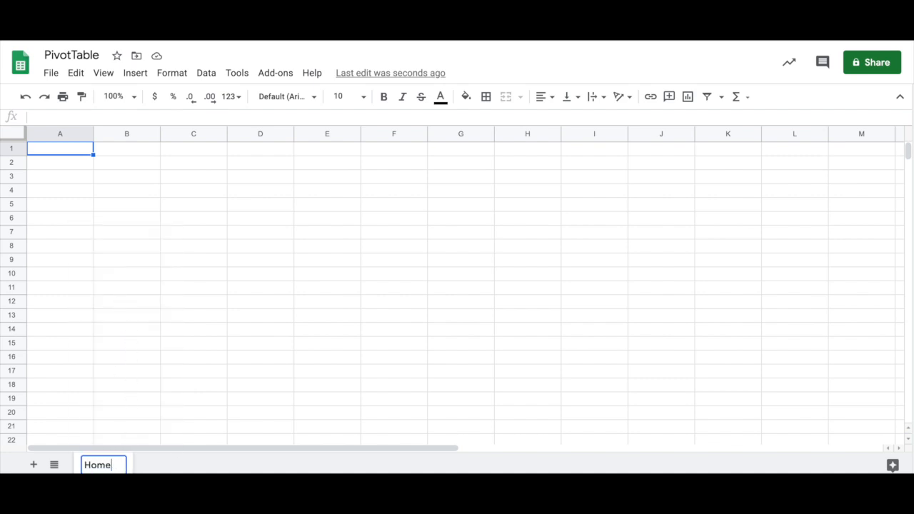
pyautogui.press('Return')
# Step: Paste the student table with Student Rank, Firstname, Surname, DoB, Gender and Year columns into the Home sheet, starting at cell A2
pyautogui.click(73, 165)
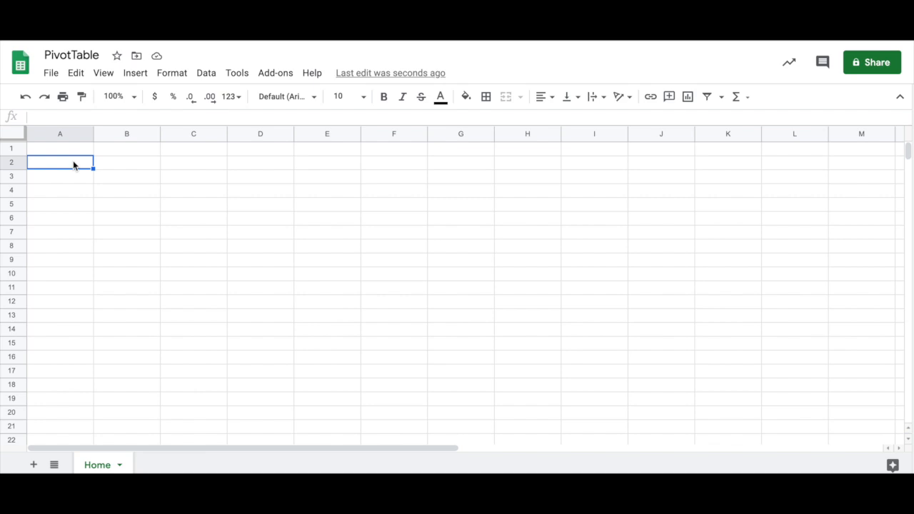
pyautogui.write('Student Rank\tFirstname\tSurname\tDoB\tGender\tYear 1\tJanet\tBaker\t12/18/1994\tF\t7 2\tDarren\tKirk\t12/19/1994\tM\t7 3\tSophie\tMeadows\t12/20/1993\tF\t7 4\tRavi\tPatel\t12/21/1994\tM\t7 5\tDaisy\tRogers\t12/22/1993\tF\t7 6\tTom\tRogers\t12/22/1993\tM\t7 7\tBrett\tAkers\t10/11/1994\tM\t8 8\tJohn\tDeakin\t12/3/1994\tM\t8 9\tCelia\tFisher\t2/20/1995\tF\t8 10\tLeo\tHarris\t9/21/1994\tM\t8 11\tShankunthala\tPatel\t6/14/1995\tF\t8 12\tSally\tBrown\t12/18/1995\tF\t9 13\tJane\tCarter\t9/12/1995\tF\t9 14\tPaul\tEdwards\t4/20/1996\tM\t9 15\tRachael\tHarris\t12/11/1995\tF\t9 16\tMartin\tLampton\t4/2/1996\tM\t9')
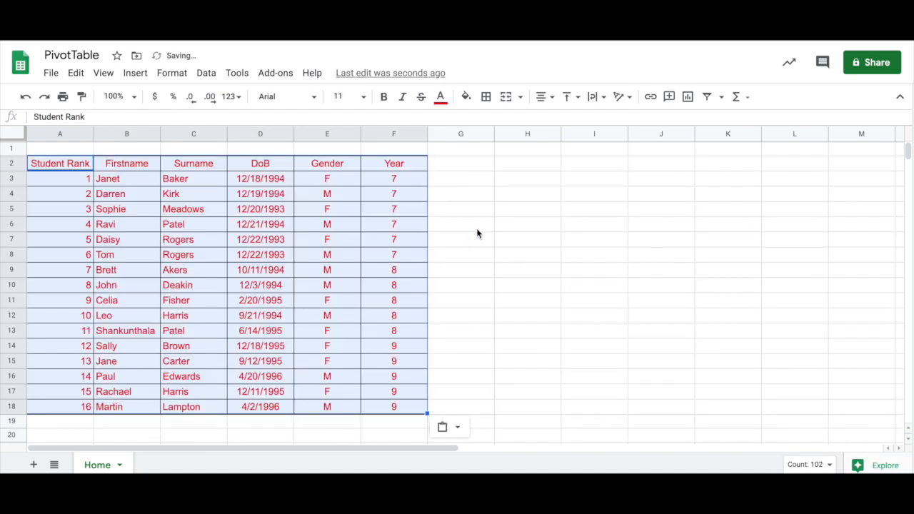
pyautogui.click(477, 231)
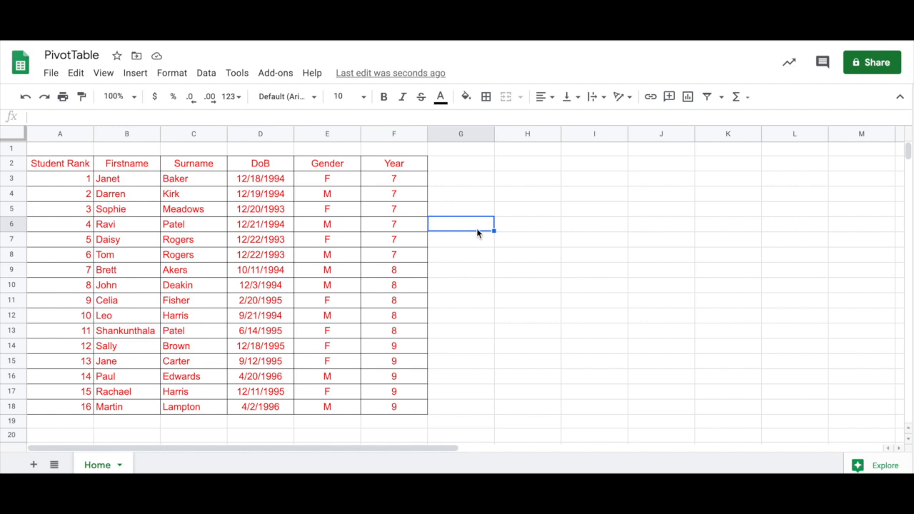
pyautogui.press('Down')
pyautogui.press('Down')
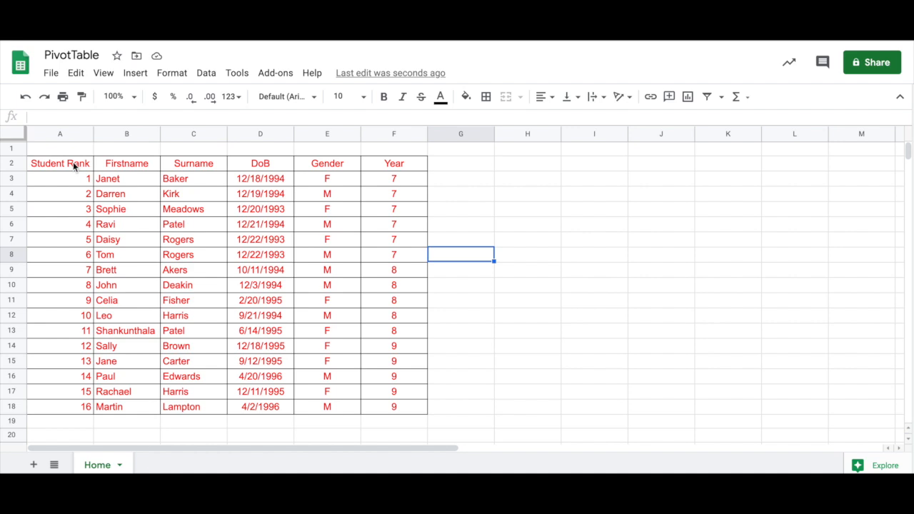
# Step: Define the whole student table, cells A2:F18, as a named range called Range_1
pyautogui.moveTo(73, 161); pyautogui.dragTo(381, 404)
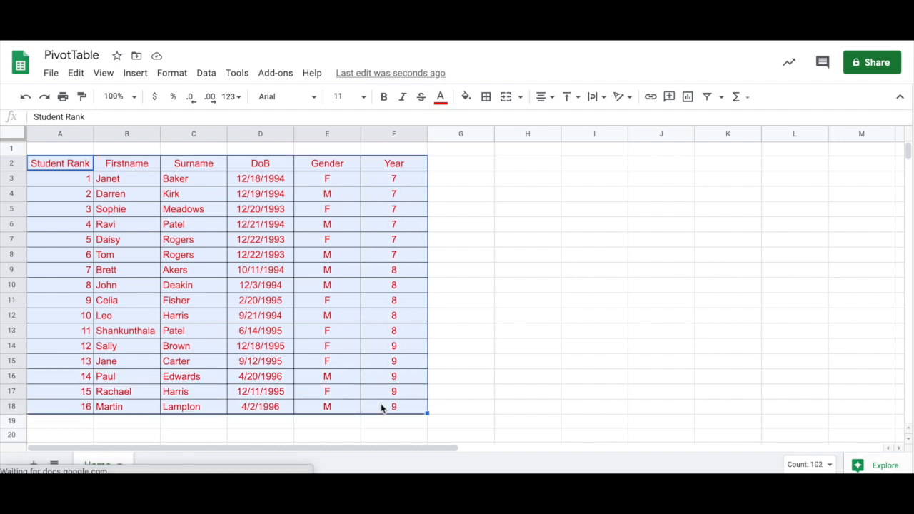
pyautogui.click(212, 74)
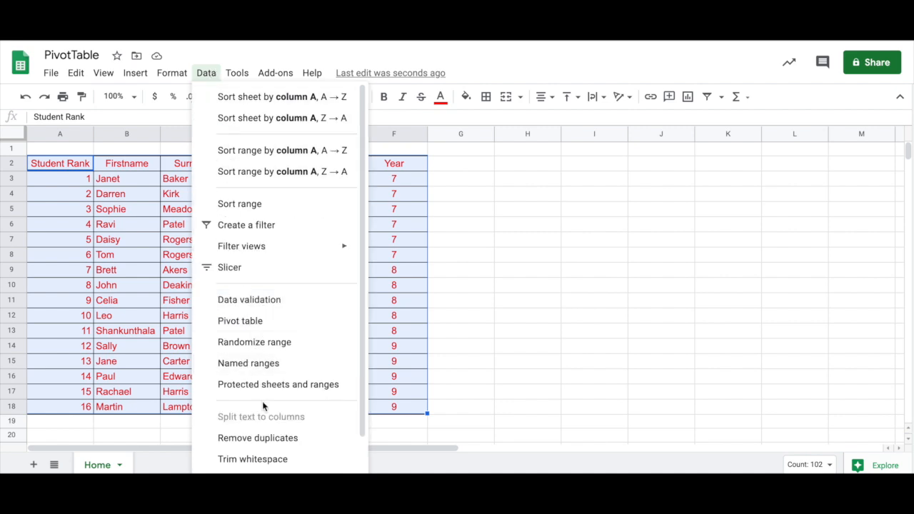
pyautogui.click(248, 363)
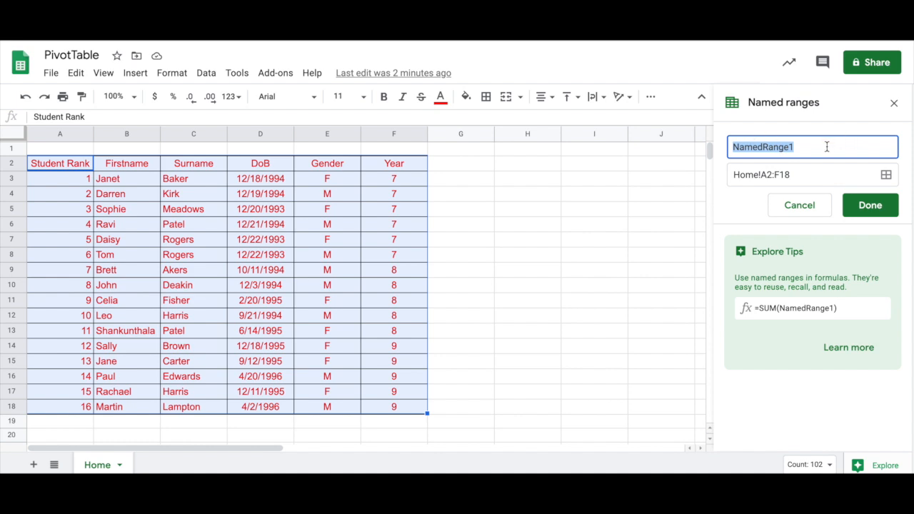
pyautogui.write('Range')
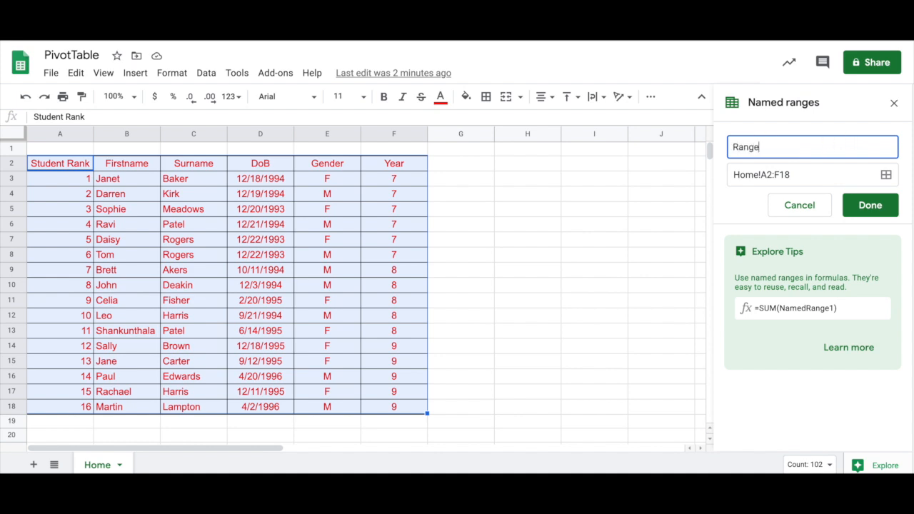
pyautogui.write('_1')
pyautogui.click(874, 205)
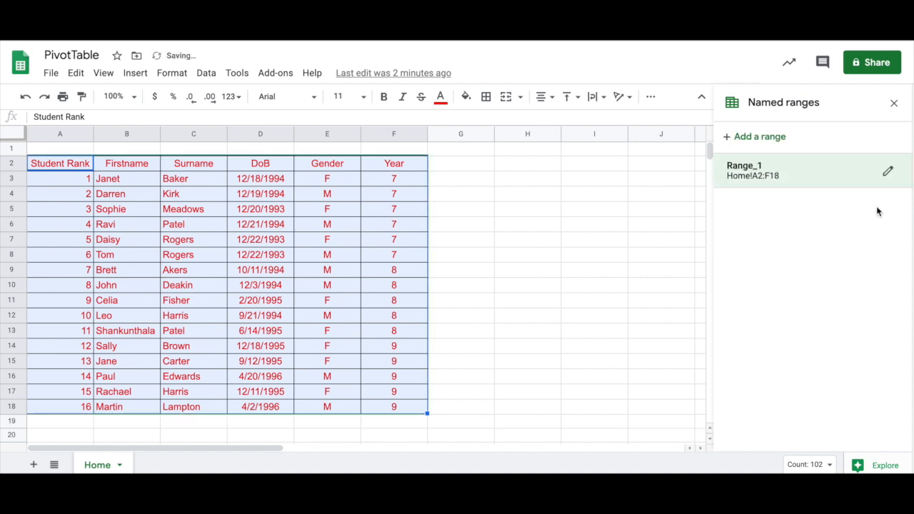
pyautogui.click(599, 211)
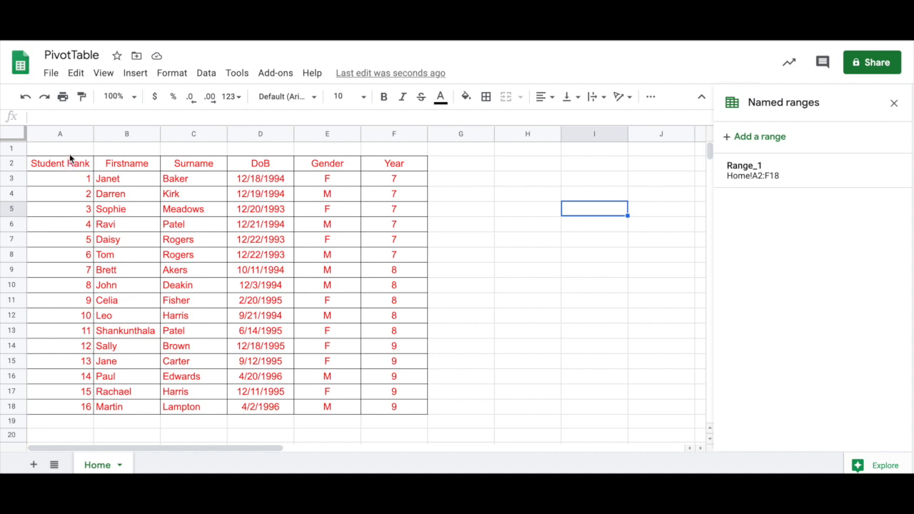
# Step: Define the first four table columns, cells A2:D18, as a named range called Range_2
pyautogui.moveTo(69, 163); pyautogui.dragTo(251, 408)
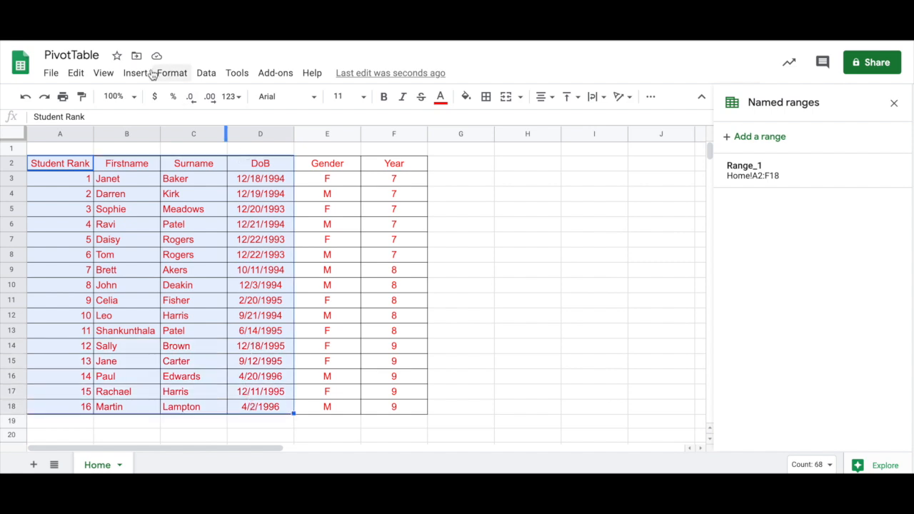
pyautogui.click(209, 73)
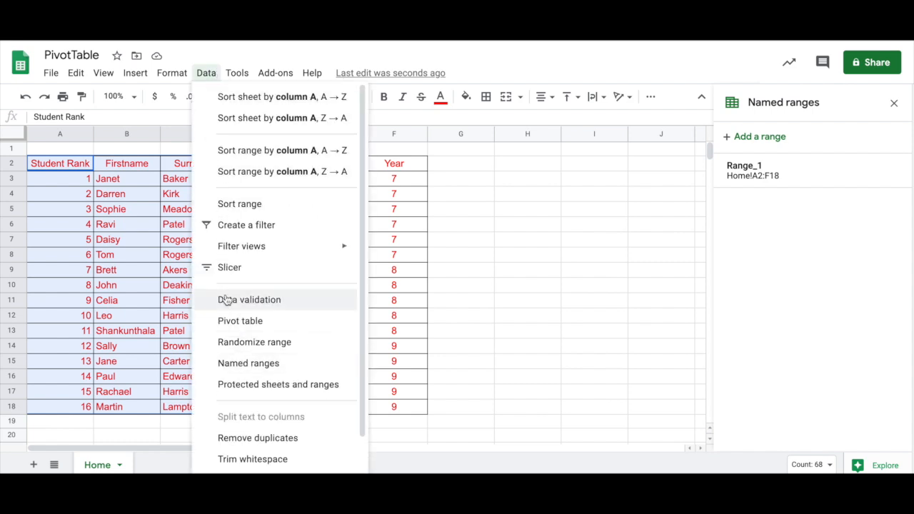
pyautogui.click(249, 364)
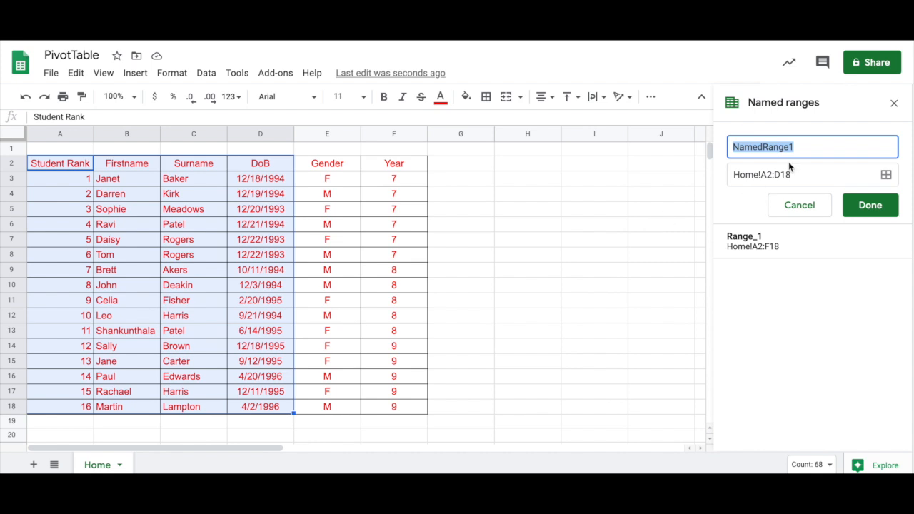
pyautogui.write('Range')
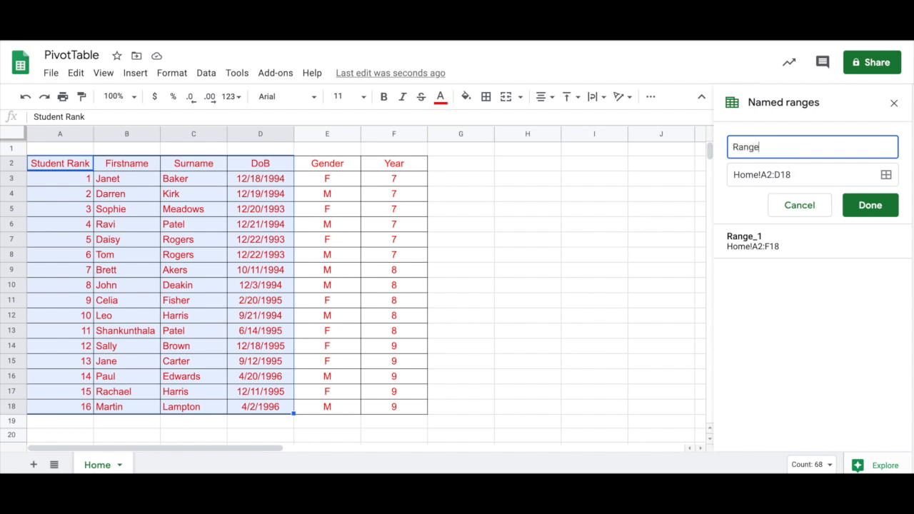
pyautogui.write('_2')
pyautogui.click(882, 211)
pyautogui.click(540, 195)
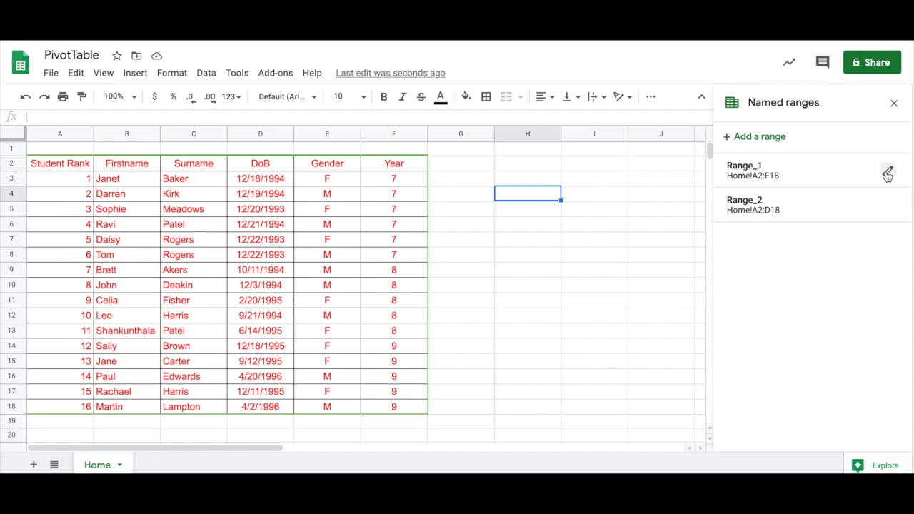
# Step: Remove the named ranges Range_1 and Range_2 from the spreadsheet
pyautogui.click(888, 174)
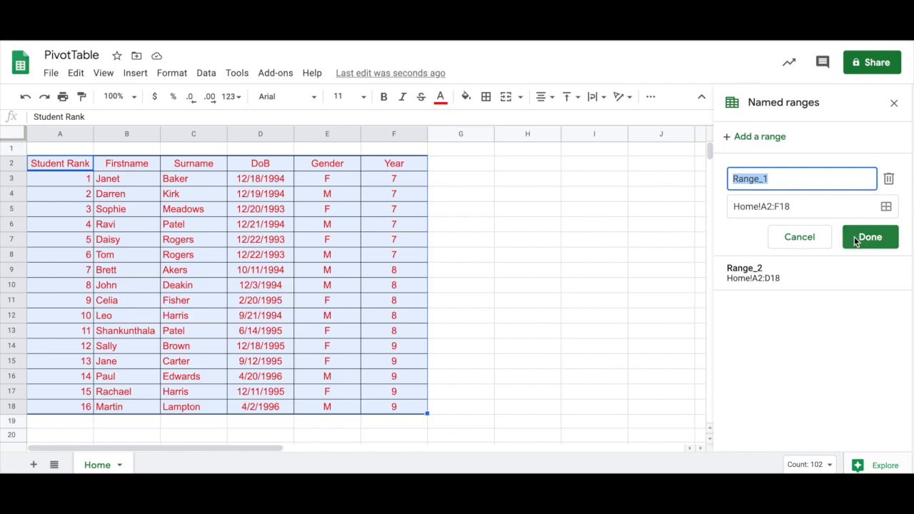
pyautogui.click(888, 178)
pyautogui.click(613, 303)
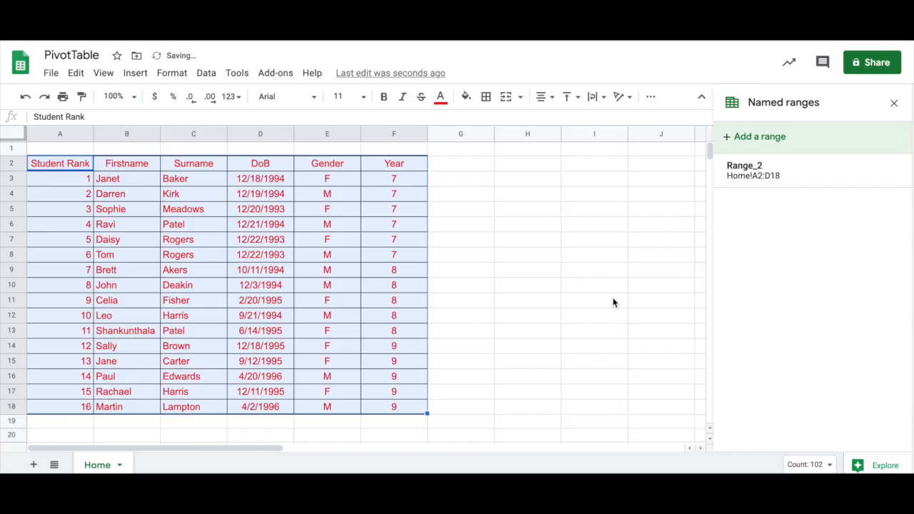
pyautogui.click(889, 175)
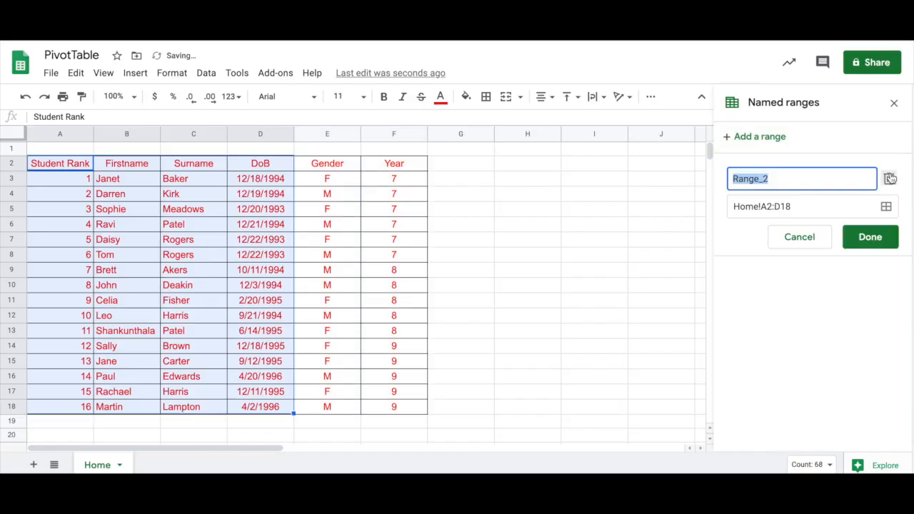
pyautogui.click(888, 179)
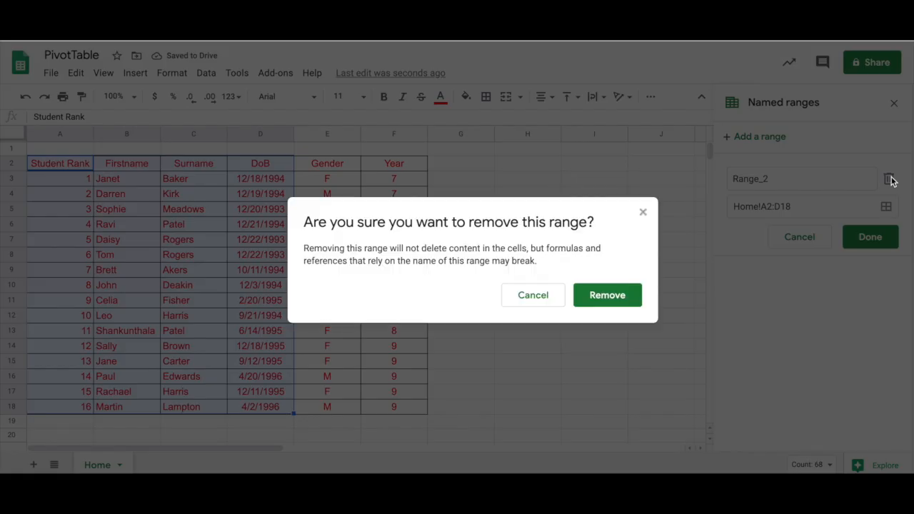
pyautogui.click(607, 300)
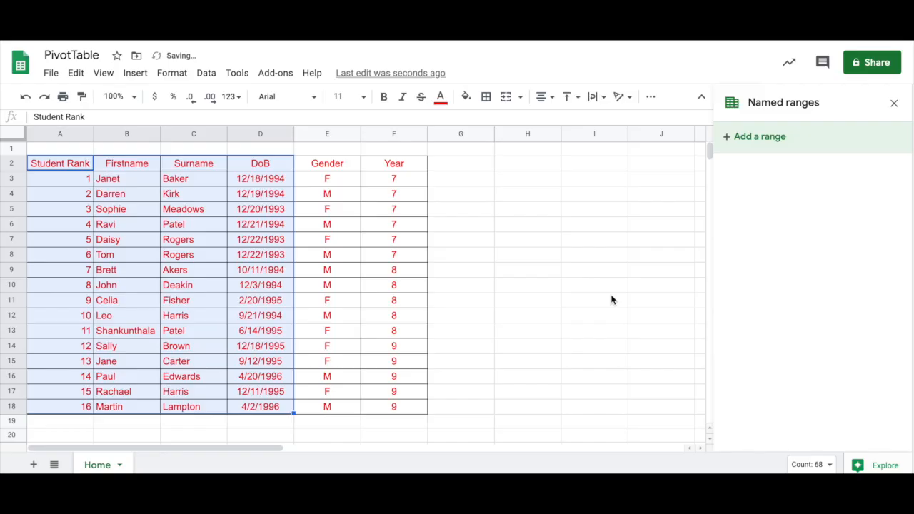
pyautogui.click(597, 166)
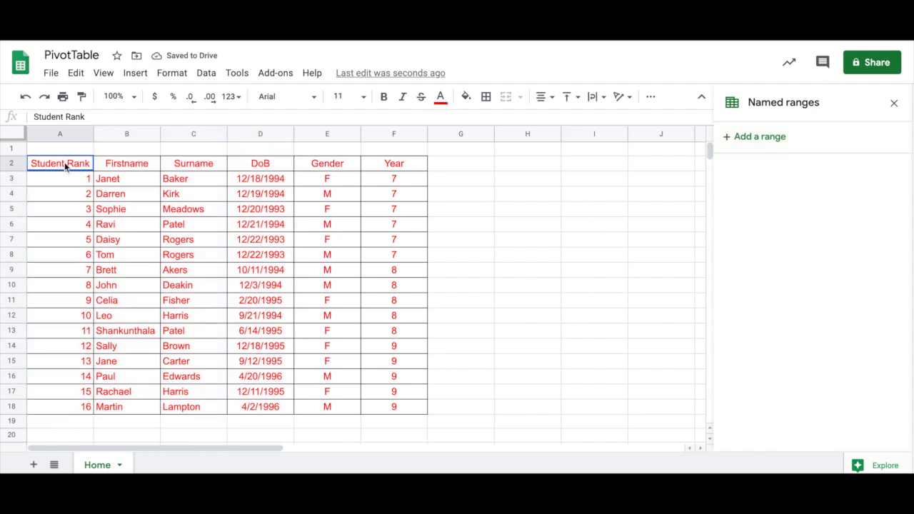
# Step: Apply alternating colors to the student table A2:F18 in the default grey style with a header
pyautogui.moveTo(65, 164); pyautogui.dragTo(392, 406)
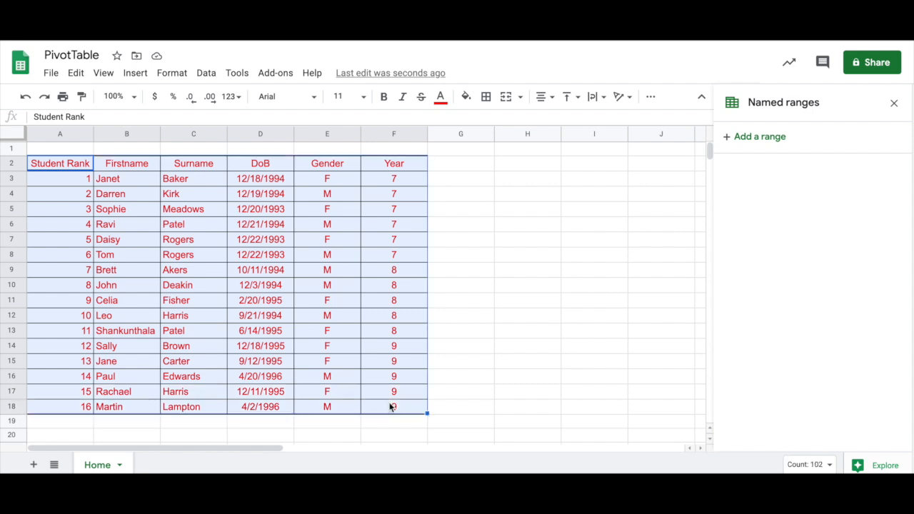
pyautogui.click(179, 77)
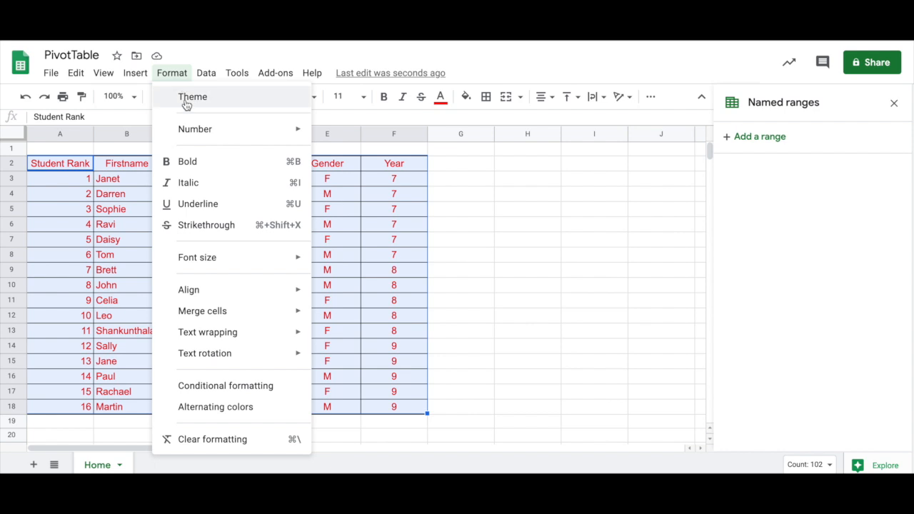
pyautogui.click(229, 407)
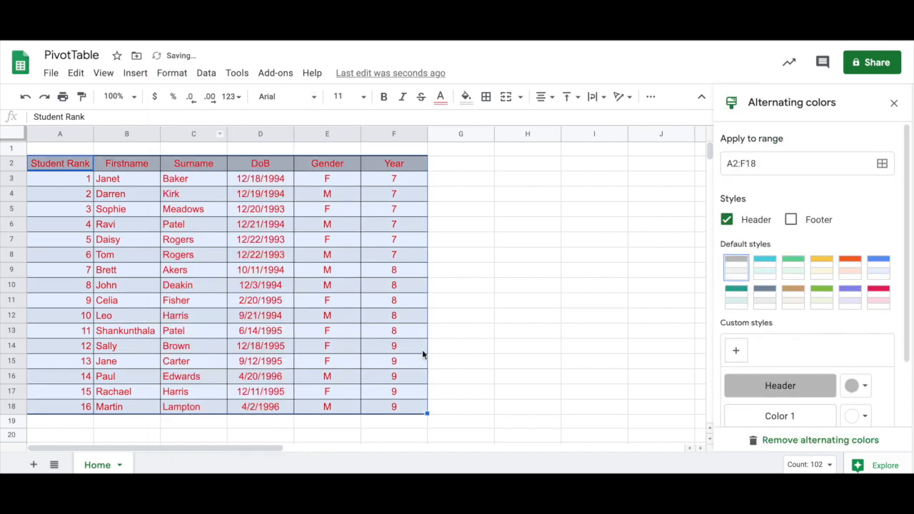
pyautogui.click(475, 321)
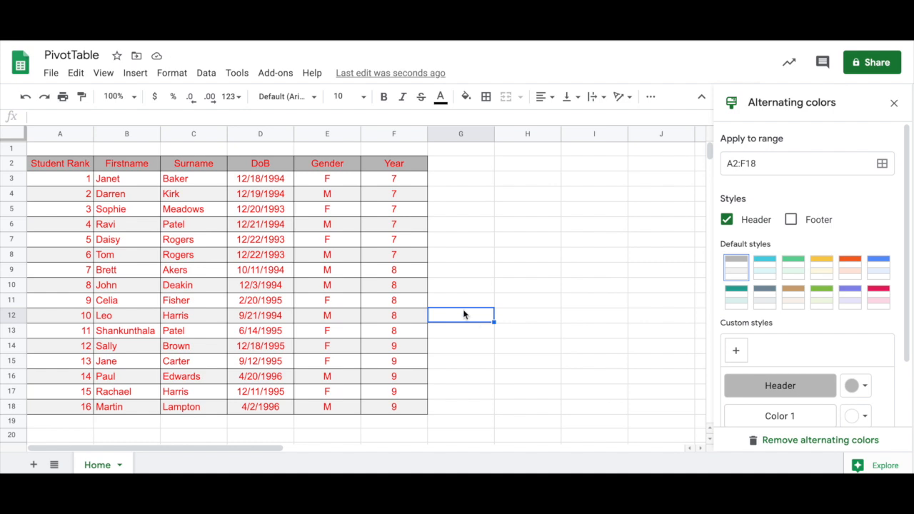
# Step: Undo the alternating colors on the student table and close their settings
pyautogui.click(25, 97)
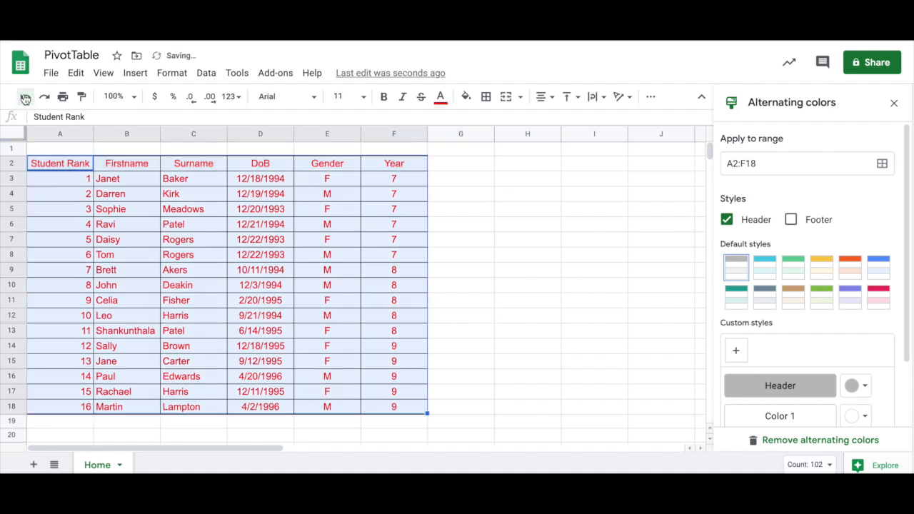
pyautogui.click(471, 260)
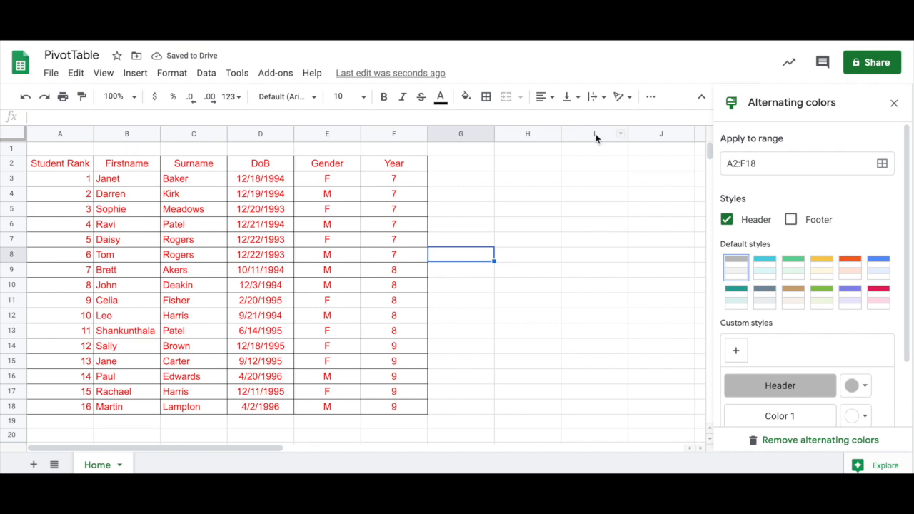
pyautogui.click(893, 103)
pyautogui.click(477, 178)
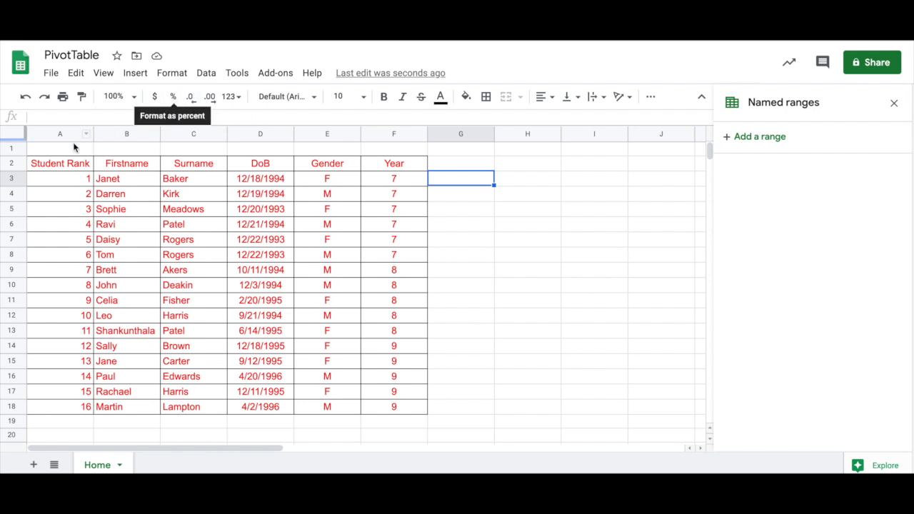
# Step: Insert a column chart of the Student Rank data from the student table, close its editor and select the chart
pyautogui.click(64, 168)
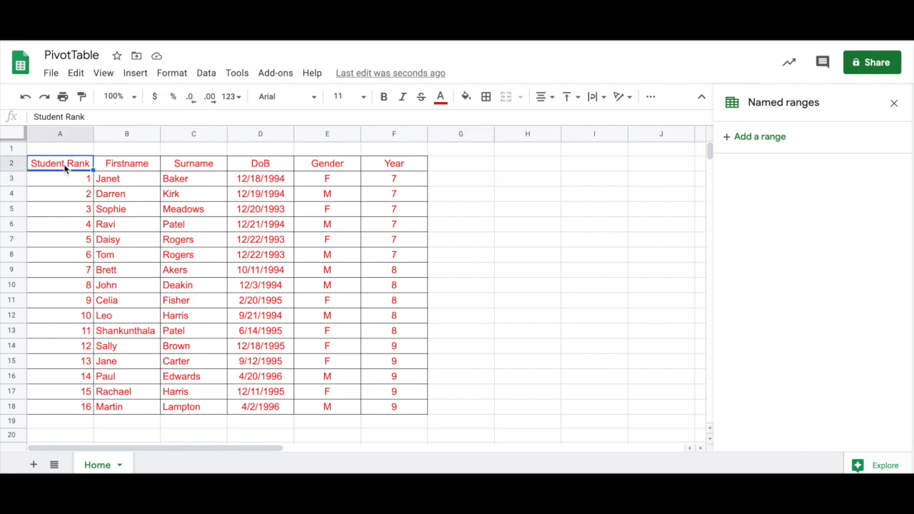
pyautogui.click(123, 165)
pyautogui.click(135, 73)
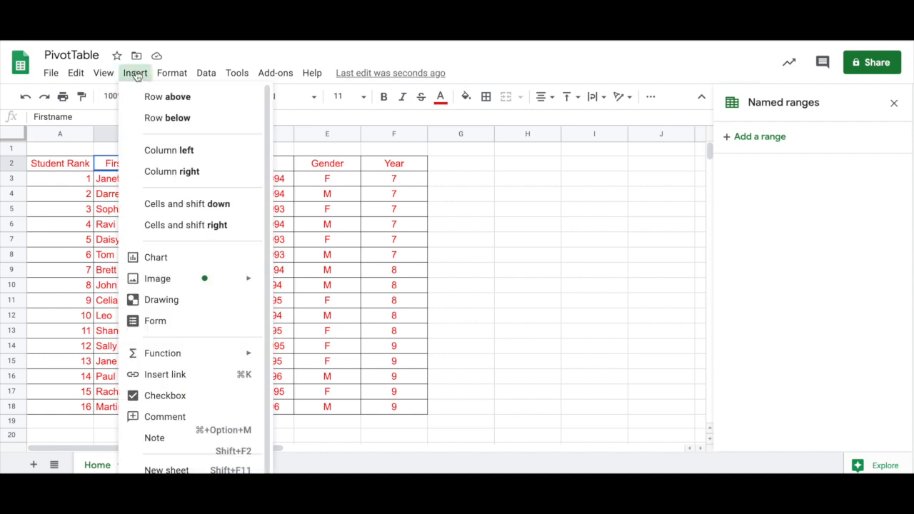
pyautogui.click(162, 262)
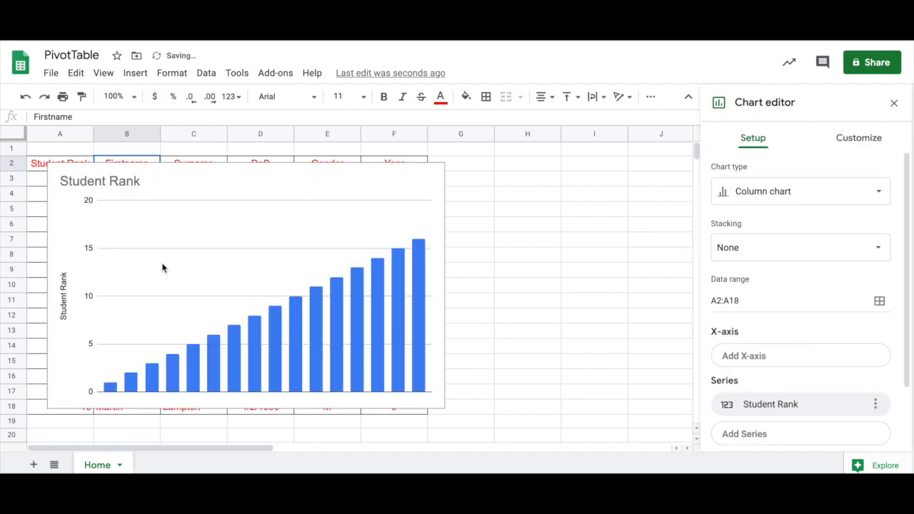
pyautogui.click(461, 183)
pyautogui.click(372, 174)
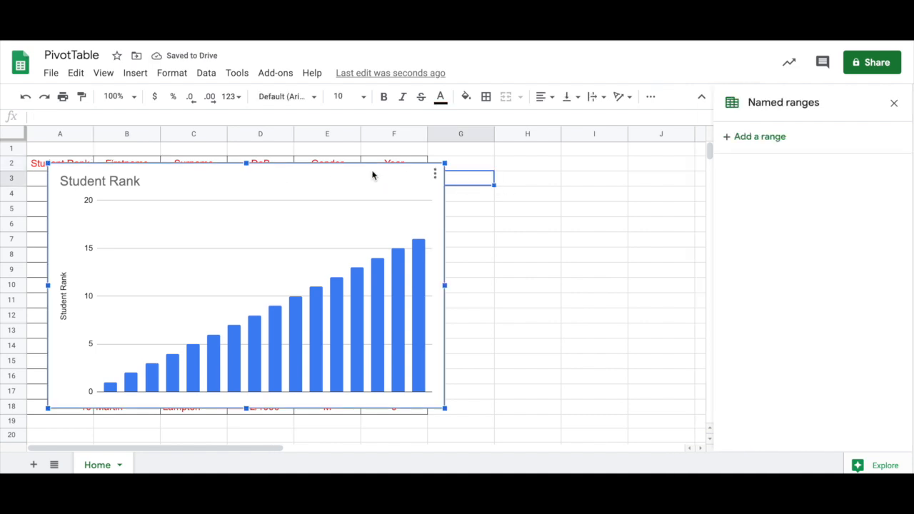
# Step: Move the Student Rank chart over columns C to I and enlarge it down to row 19
pyautogui.moveTo(372, 175); pyautogui.dragTo(672, 160)
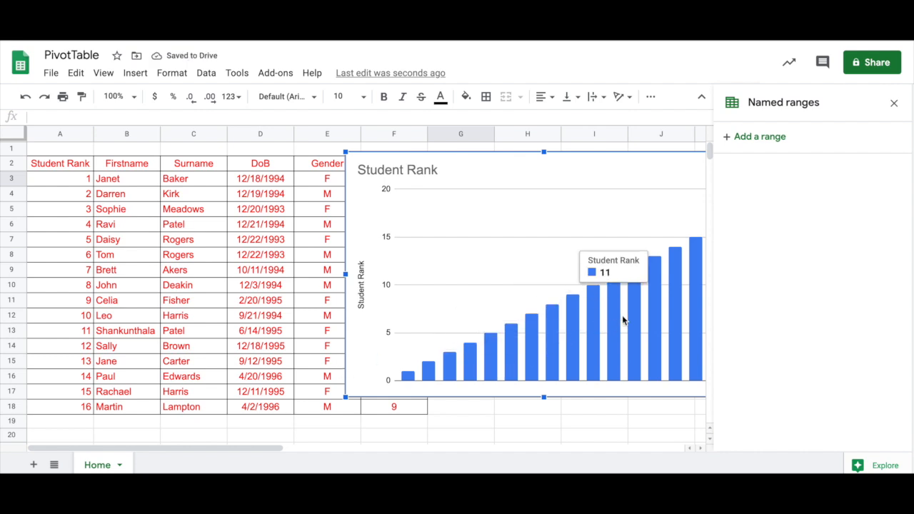
pyautogui.rightClick(564, 156)
pyautogui.click(530, 171)
pyautogui.moveTo(530, 171); pyautogui.dragTo(359, 169)
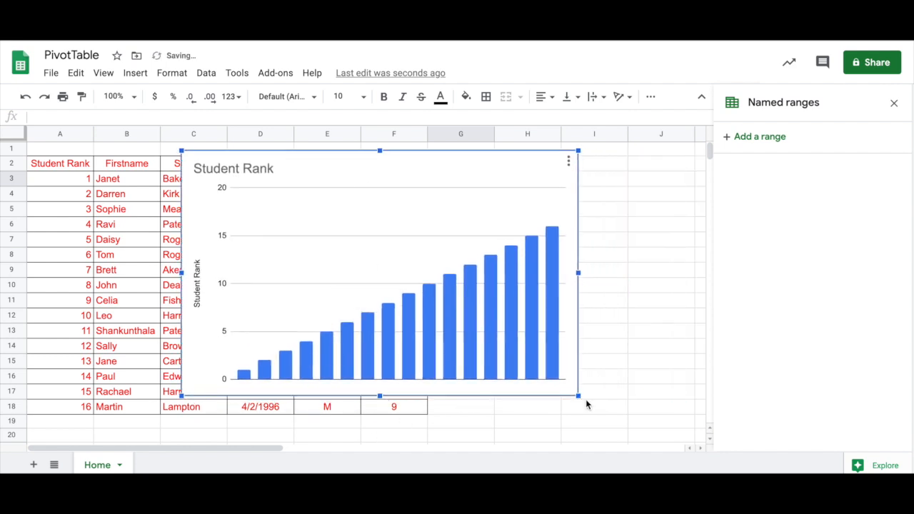
pyautogui.moveTo(578, 395); pyautogui.dragTo(622, 423)
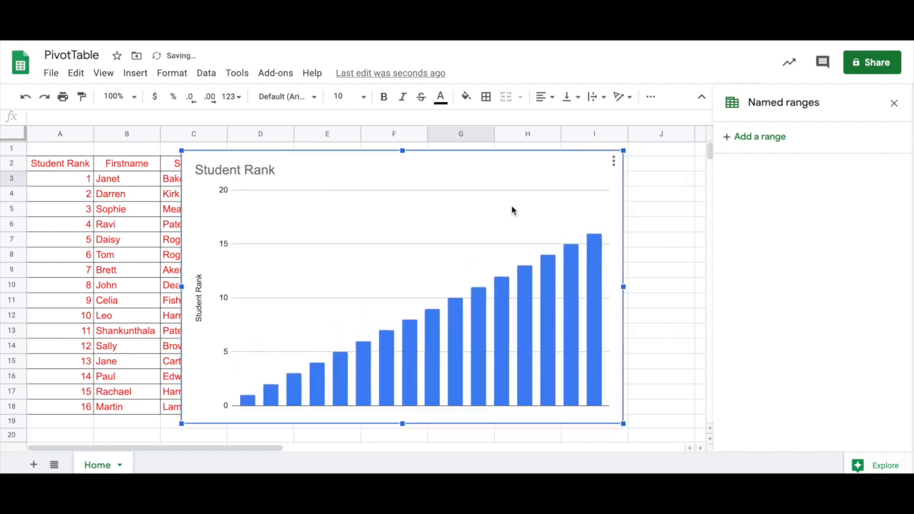
# Step: Open the Student Rank chart for editing and change its type to a smooth line chart
pyautogui.click(614, 161)
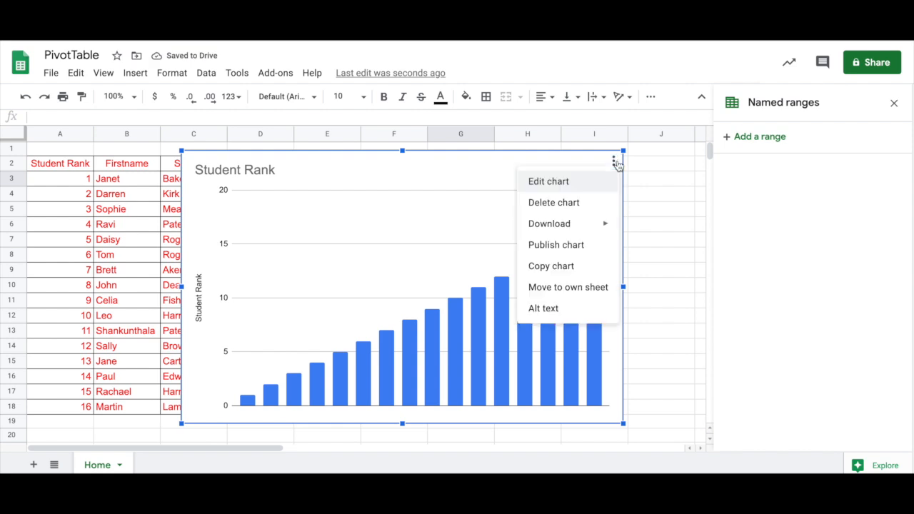
pyautogui.click(551, 181)
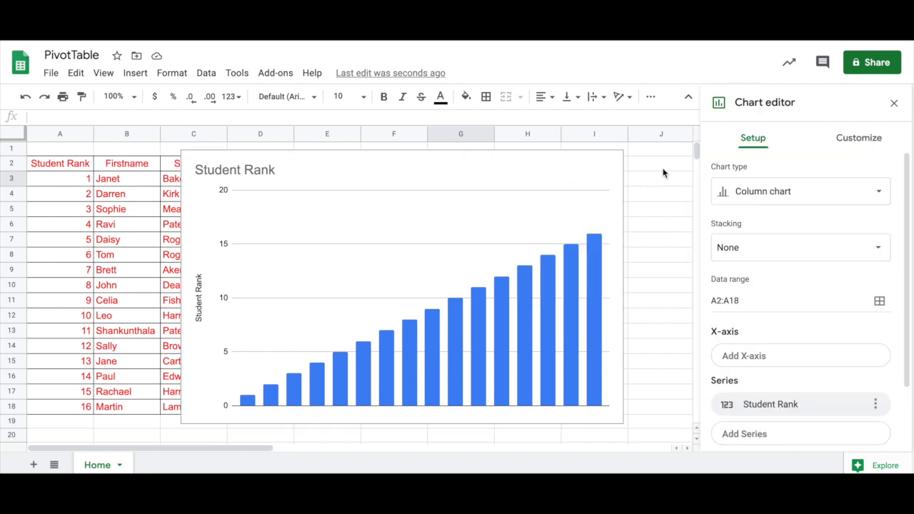
pyautogui.click(879, 193)
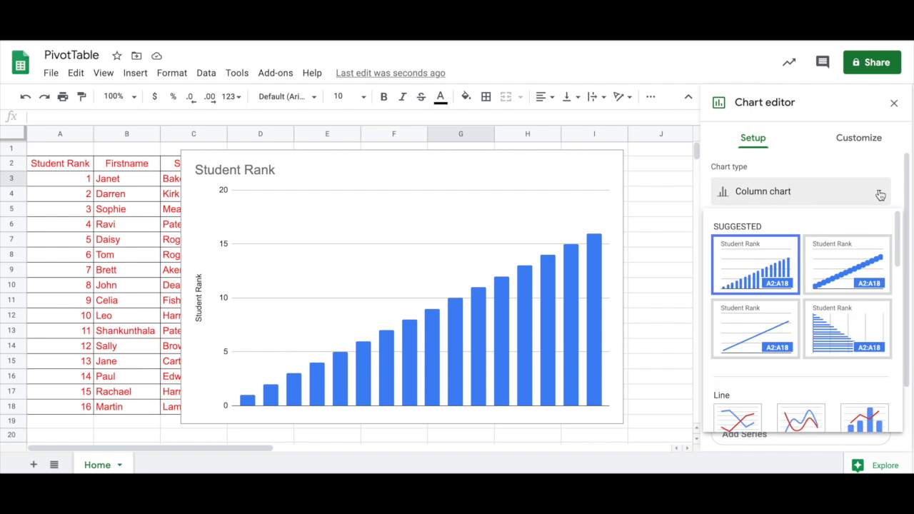
pyautogui.scroll(-3, 788, 307)
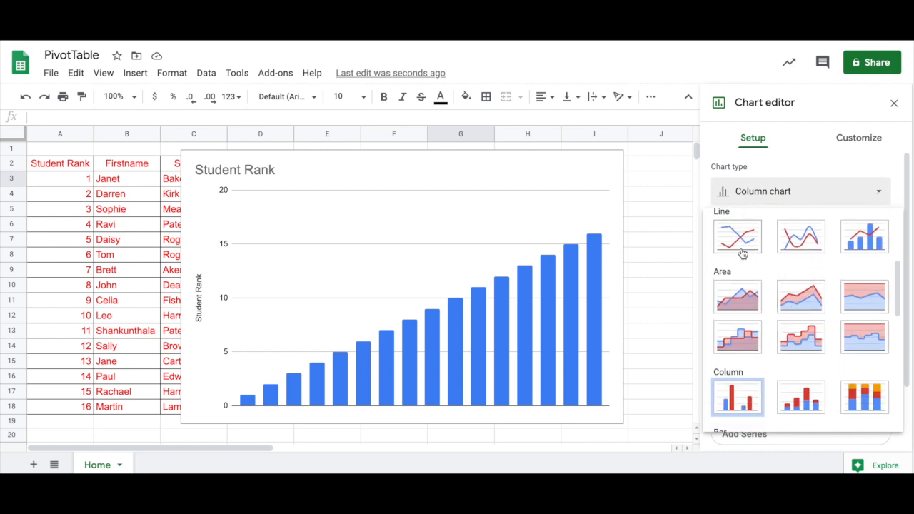
pyautogui.click(800, 241)
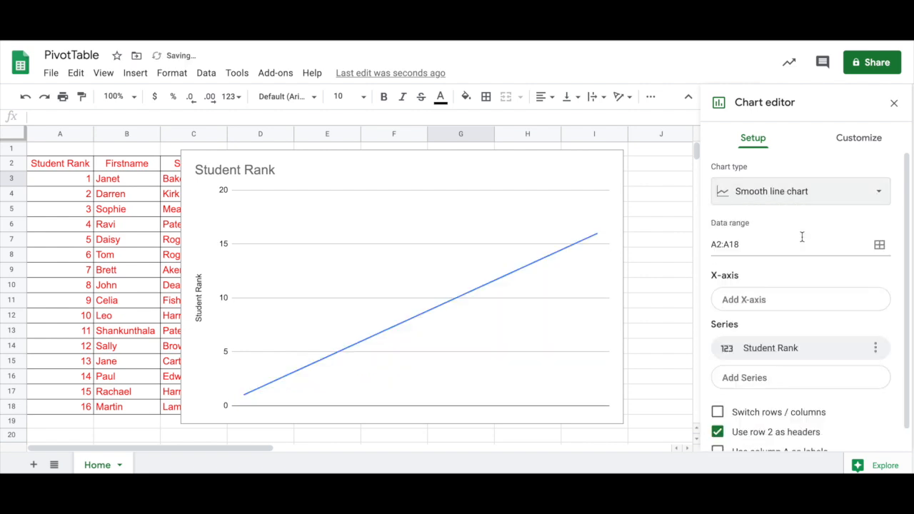
# Step: Change the Student Rank chart's type to a bar chart
pyautogui.click(851, 194)
pyautogui.scroll(-2, 774, 378)
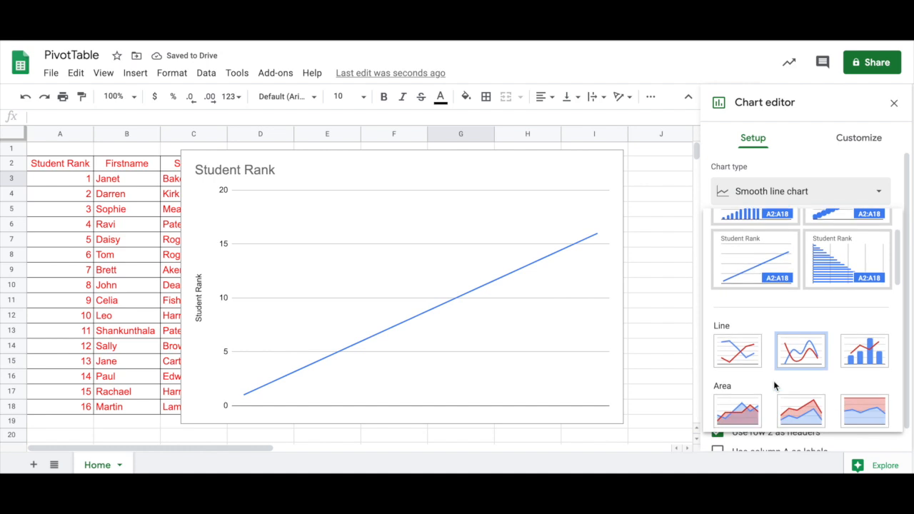
pyautogui.scroll(-3, 772, 381)
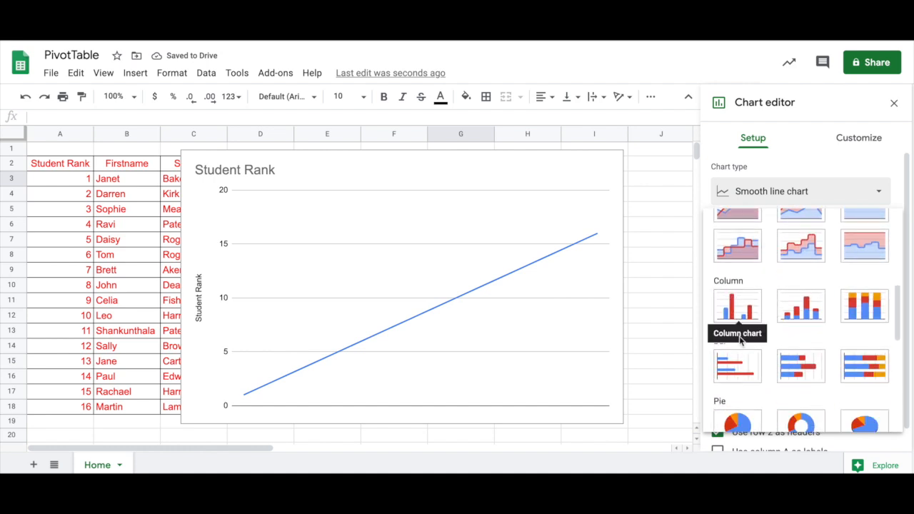
pyautogui.click(738, 364)
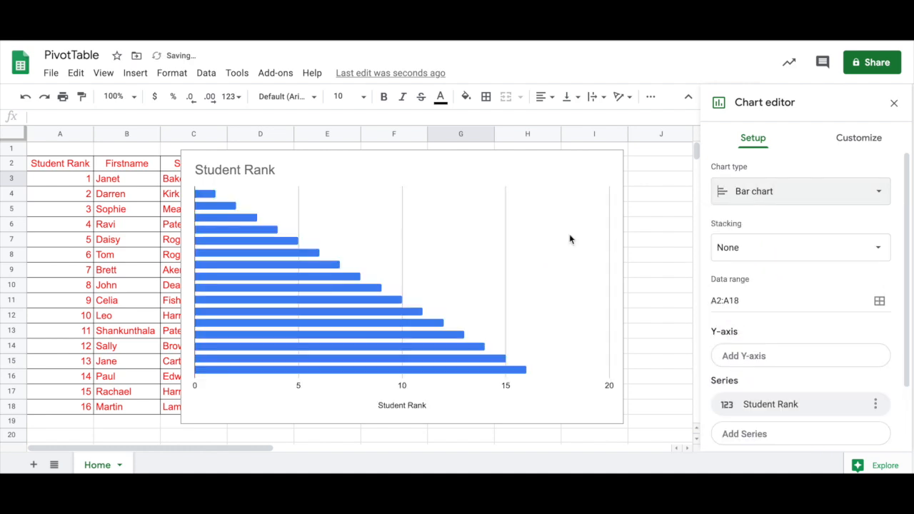
# Step: Switch rows and columns in the bar chart, with the use of column A as headers turned off
pyautogui.scroll(-1, 826, 294)
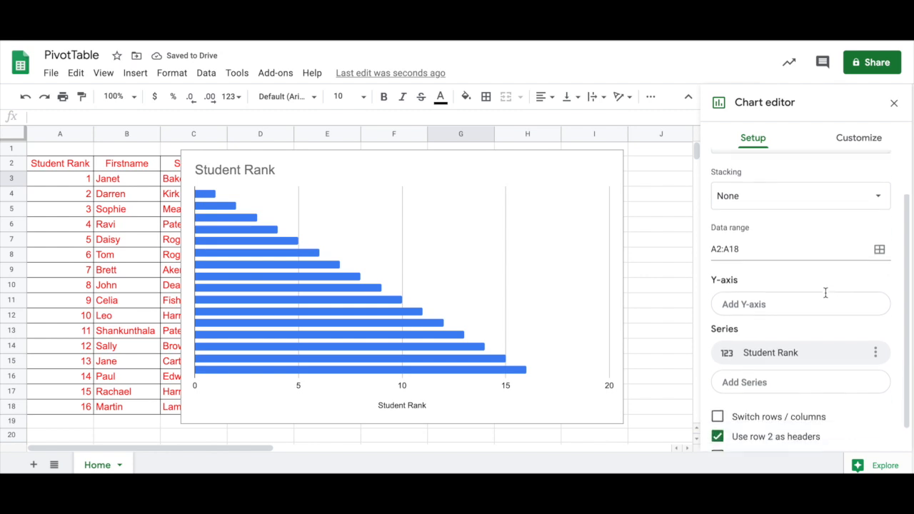
pyautogui.scroll(-1, 826, 298)
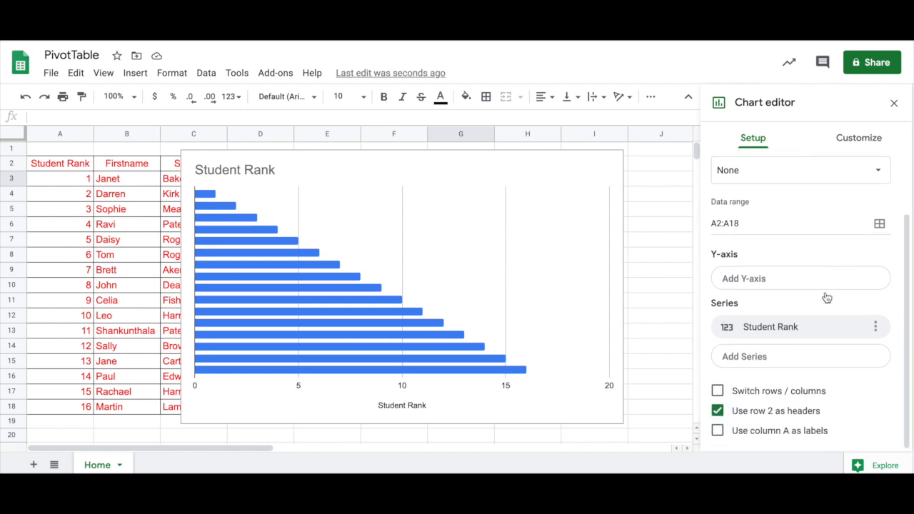
pyautogui.click(718, 390)
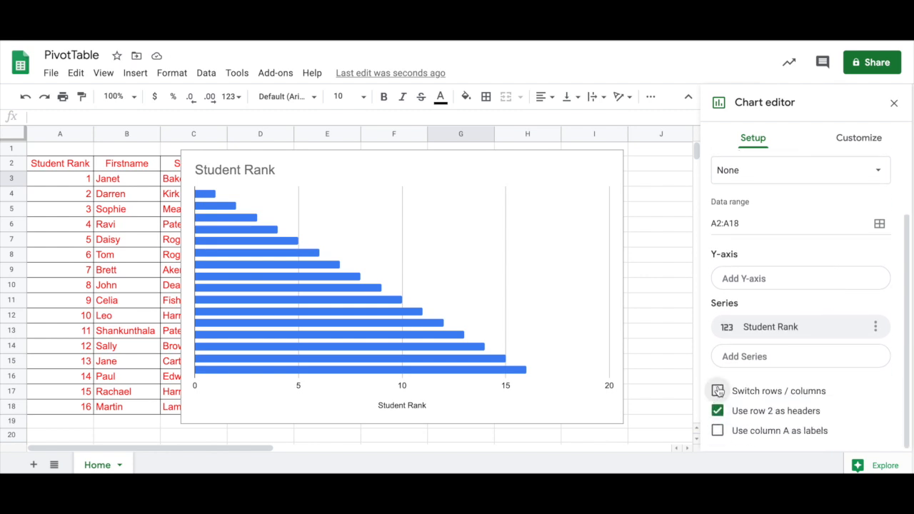
pyautogui.click(717, 411)
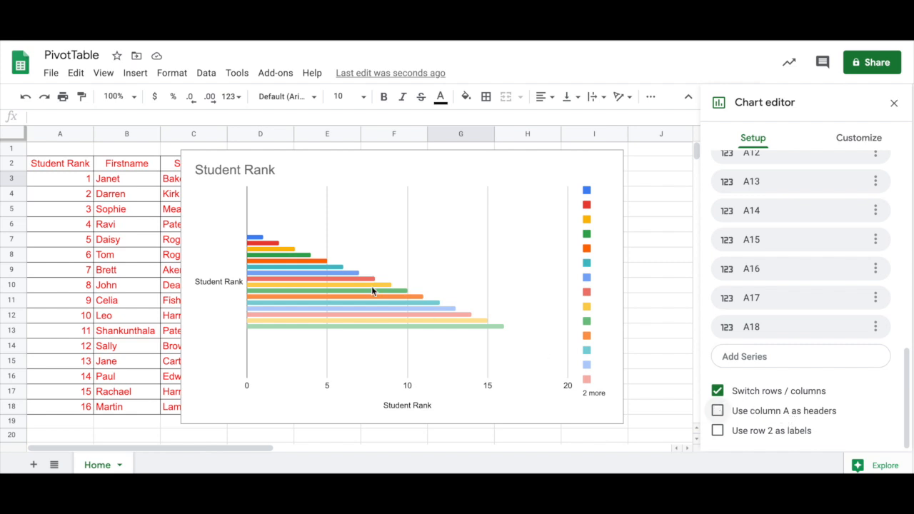
# Step: Delete the Student Rank bar chart from the sheet and close the named ranges settings
pyautogui.click(69, 132)
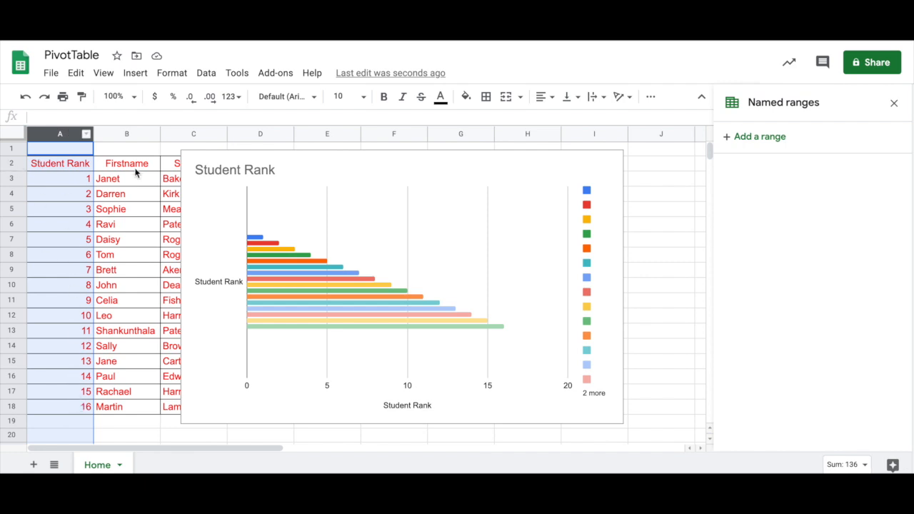
pyautogui.click(152, 149)
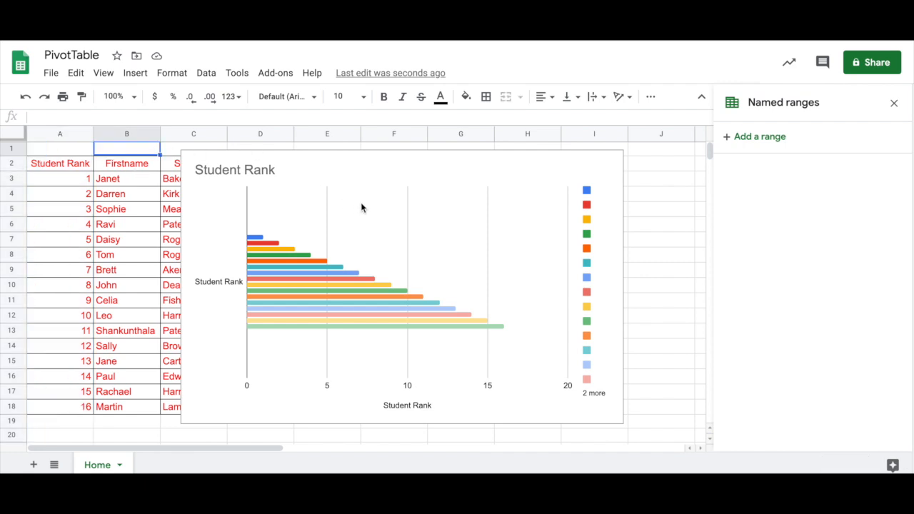
pyautogui.click(540, 172)
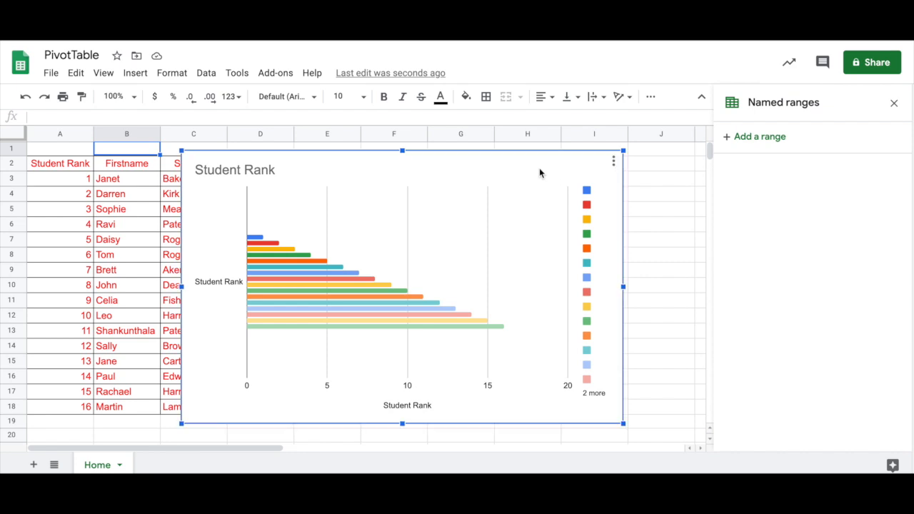
pyautogui.press('Delete')
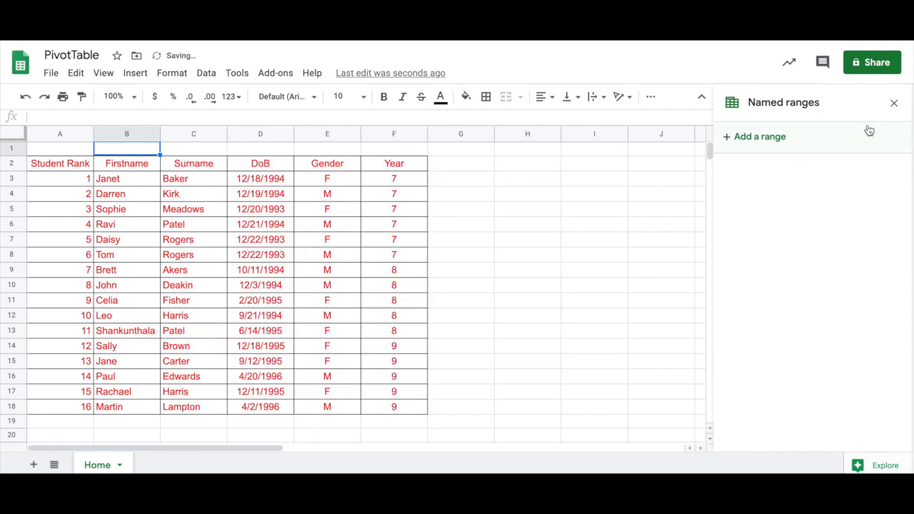
pyautogui.click(893, 103)
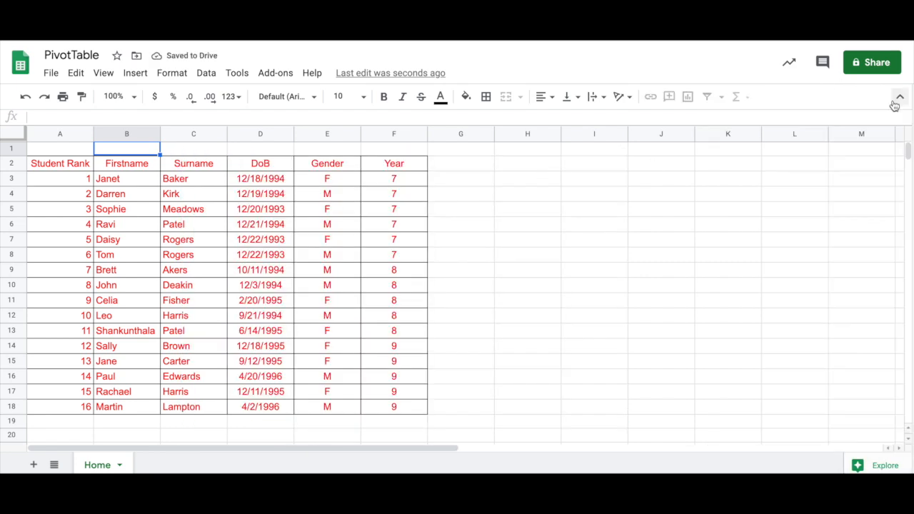
pyautogui.click(553, 185)
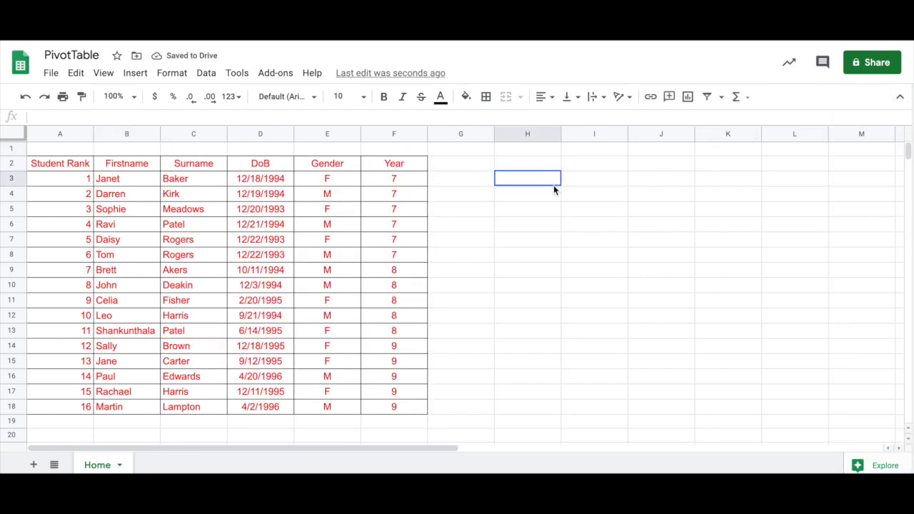
# Step: Insert a column chart of the Student Rank data, starting from header cell A2
pyautogui.click(12, 163)
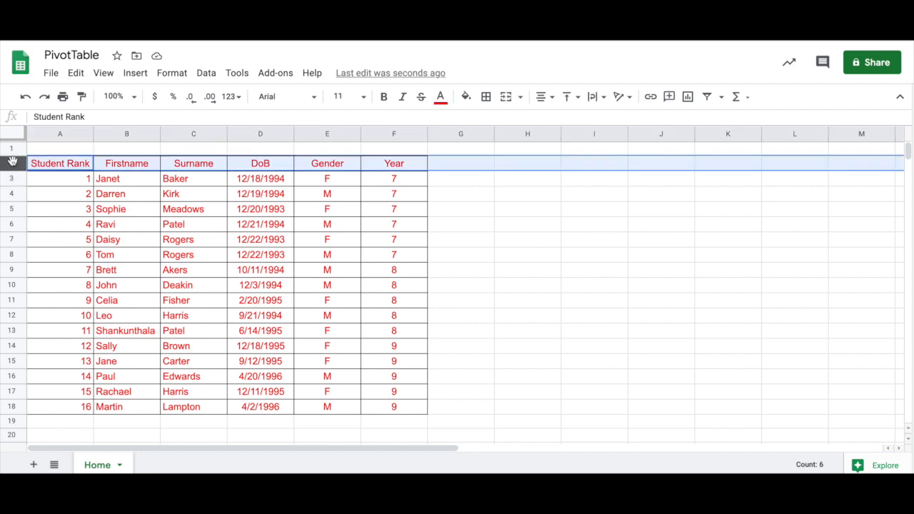
pyautogui.click(621, 241)
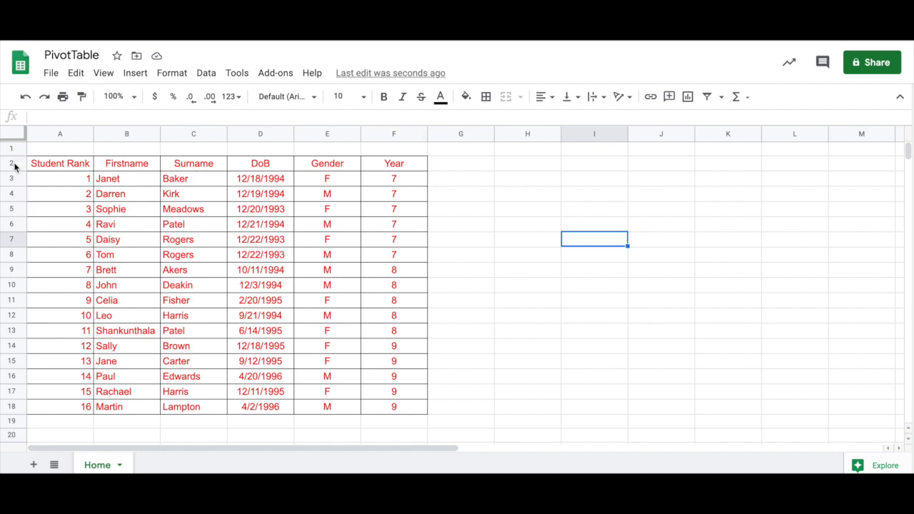
pyautogui.click(61, 167)
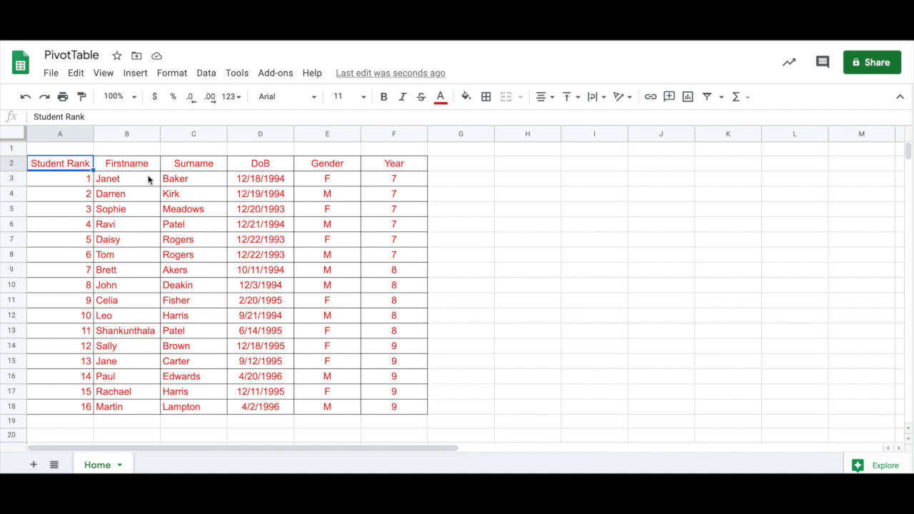
pyautogui.click(134, 75)
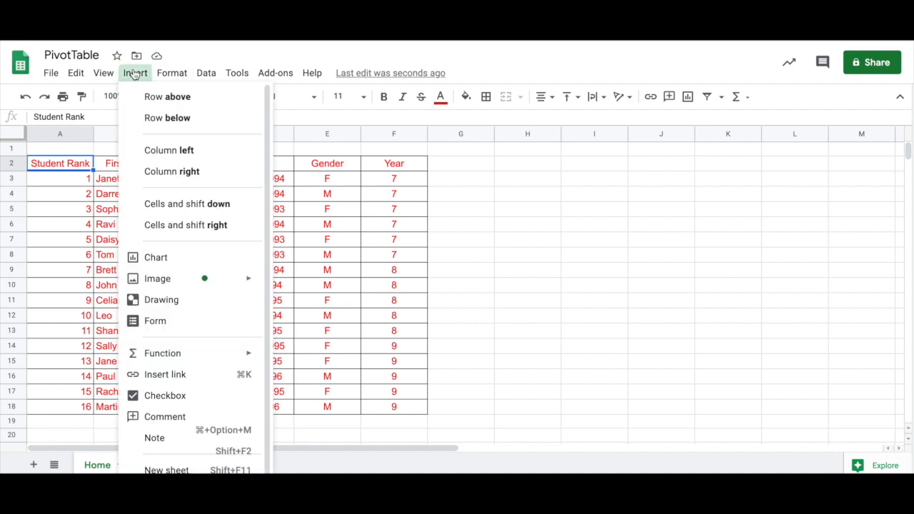
pyautogui.click(165, 257)
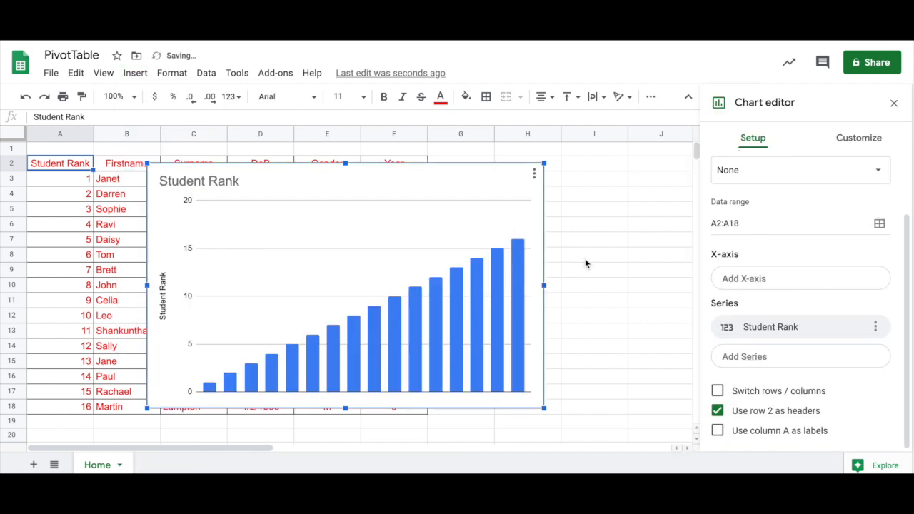
# Step: Move the new chart up to row 1 and enlarge it to cover columns C to I down to row 20
pyautogui.moveTo(491, 203); pyautogui.dragTo(608, 222)
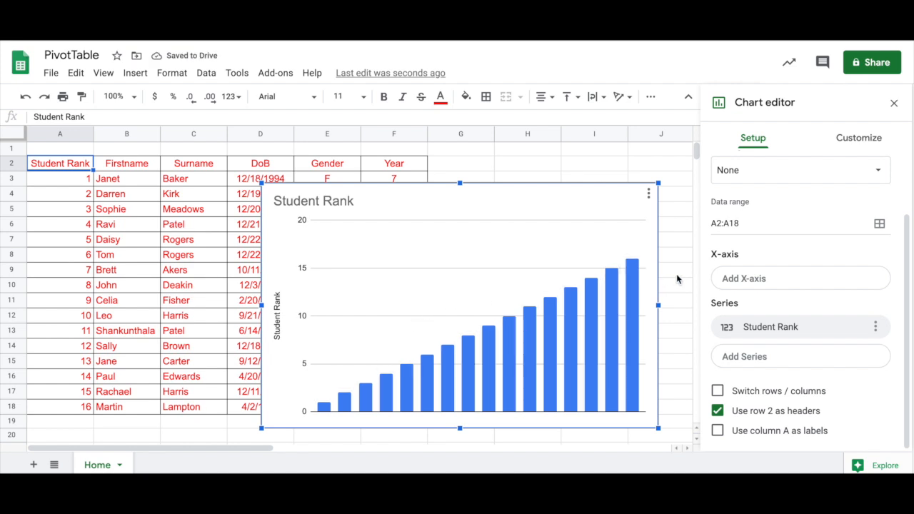
pyautogui.moveTo(595, 184); pyautogui.dragTo(580, 143)
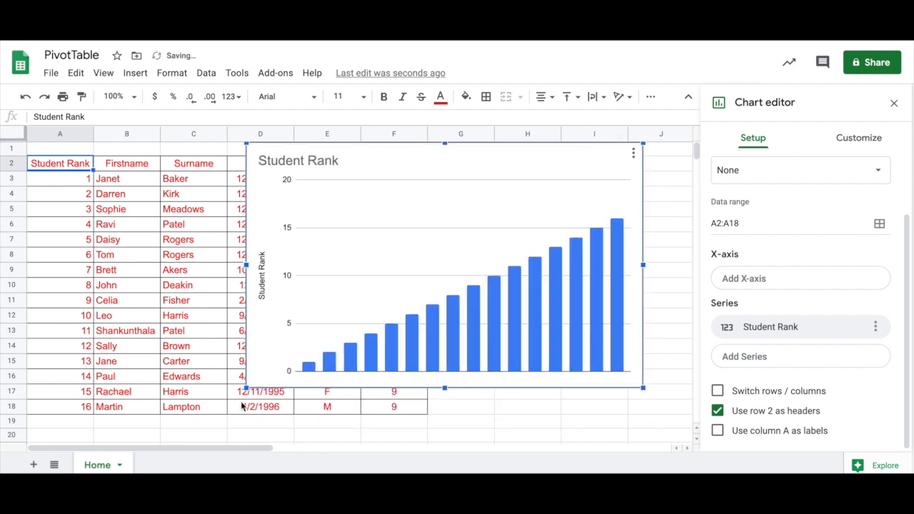
pyautogui.moveTo(245, 387); pyautogui.dragTo(158, 442)
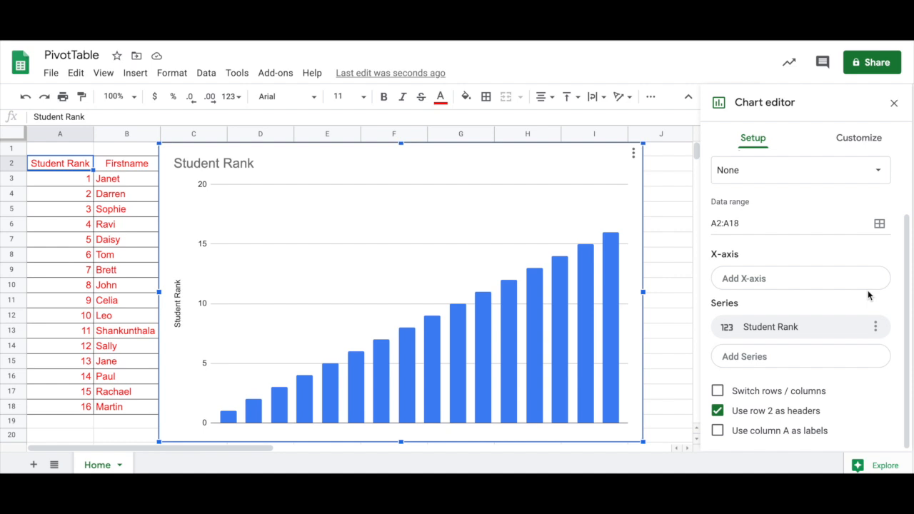
# Step: Try the bar chart type on the new Student Rank chart and change it to the suggested scatter chart
pyautogui.scroll(2, 868, 294)
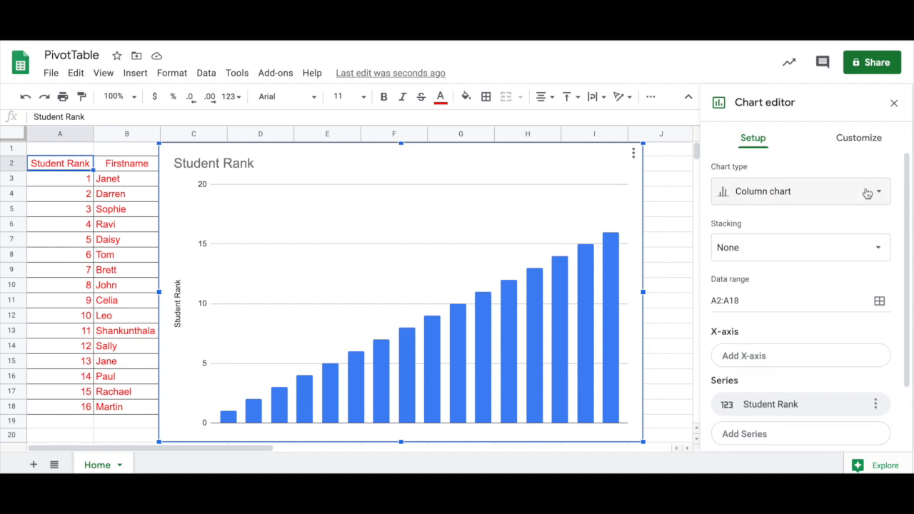
pyautogui.click(877, 194)
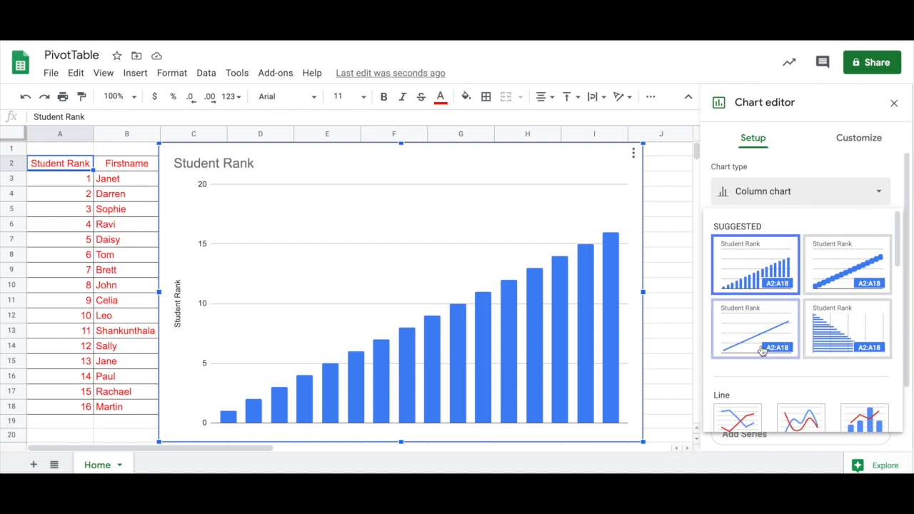
pyautogui.scroll(-4, 761, 348)
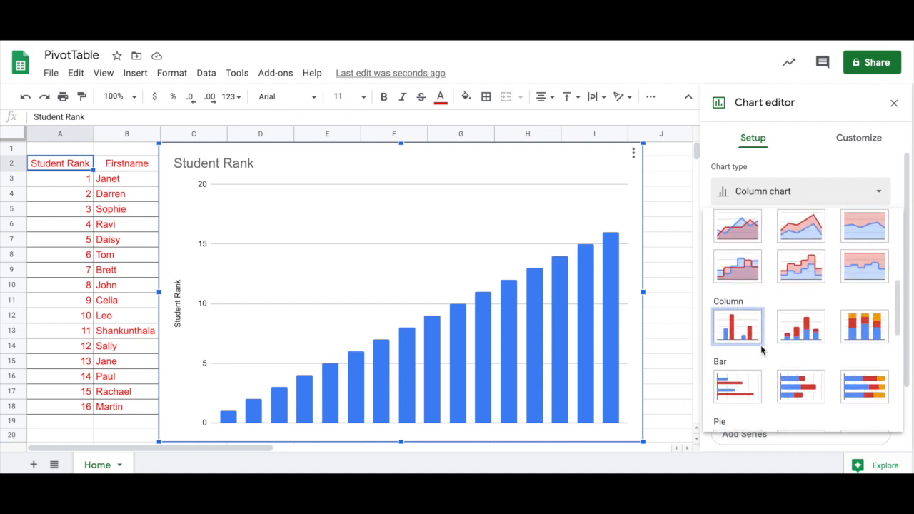
pyautogui.click(743, 384)
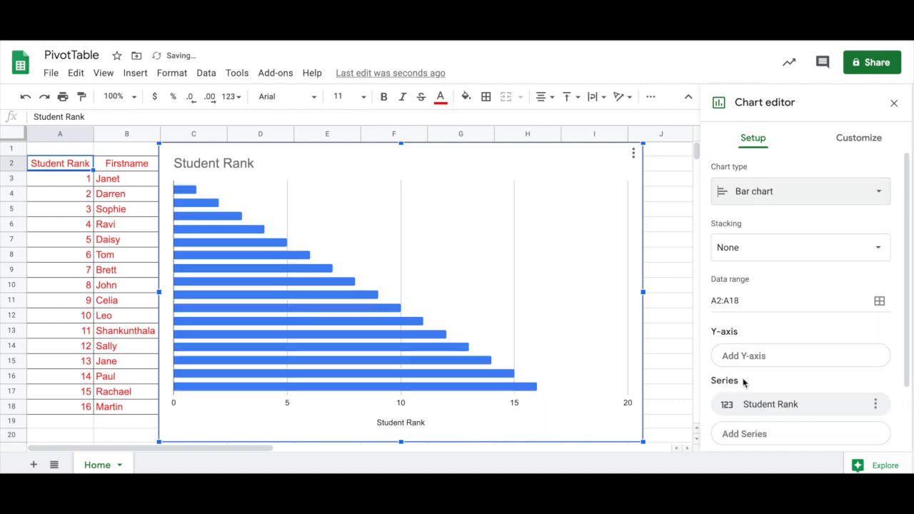
pyautogui.click(865, 195)
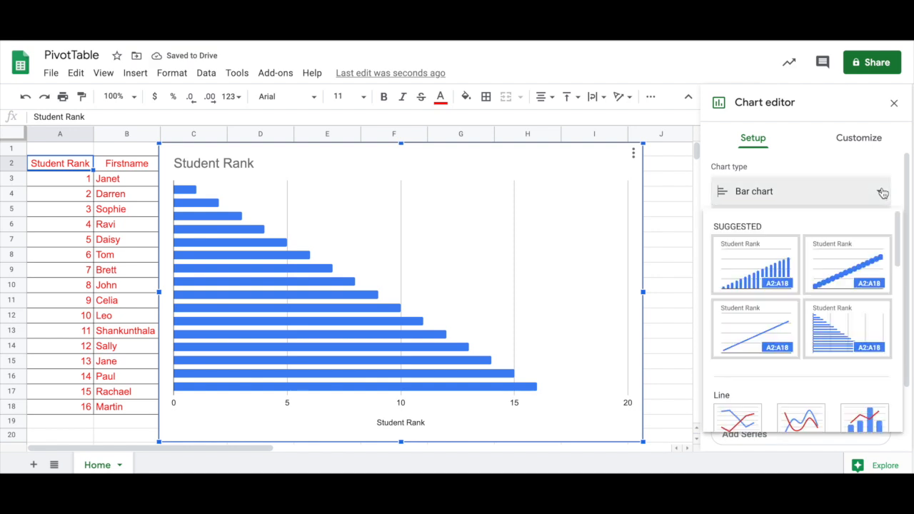
pyautogui.click(838, 276)
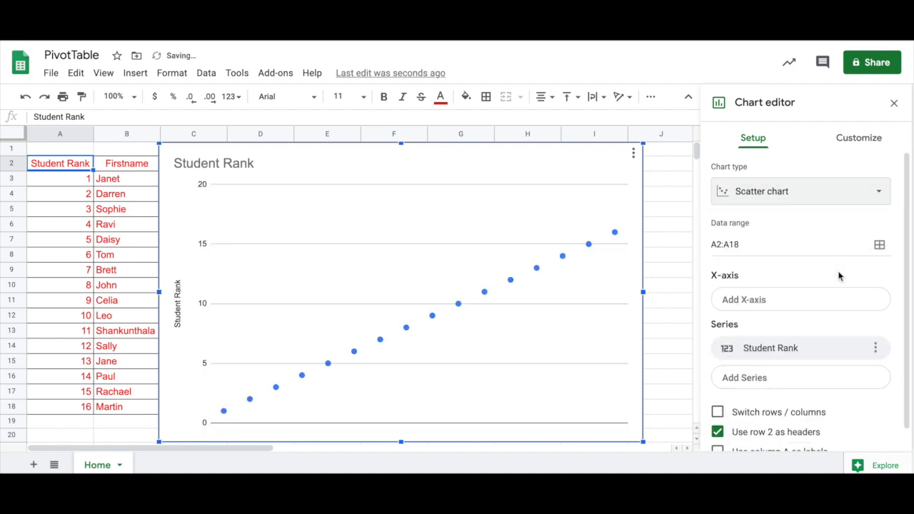
# Step: Change the Student Rank chart back to a column chart and use column A as labels instead of row 2 as headers
pyautogui.scroll(-1, 848, 236)
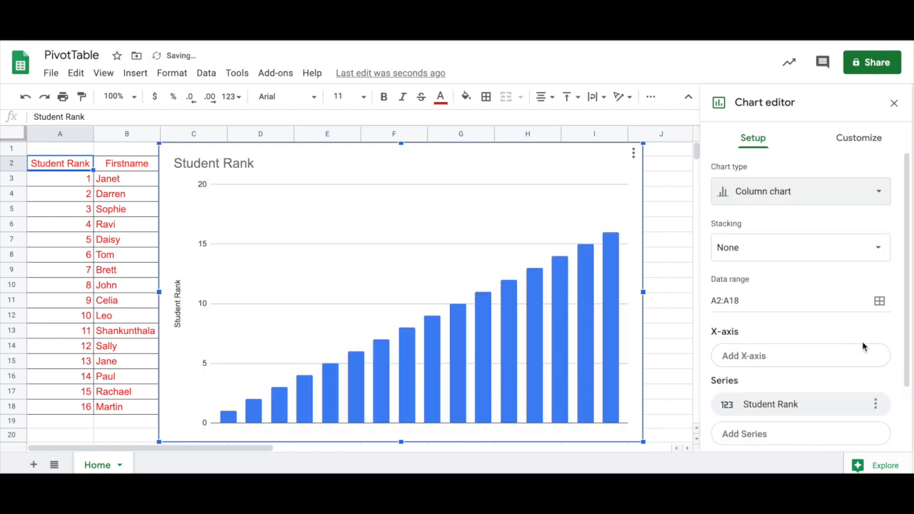
pyautogui.scroll(-2, 857, 350)
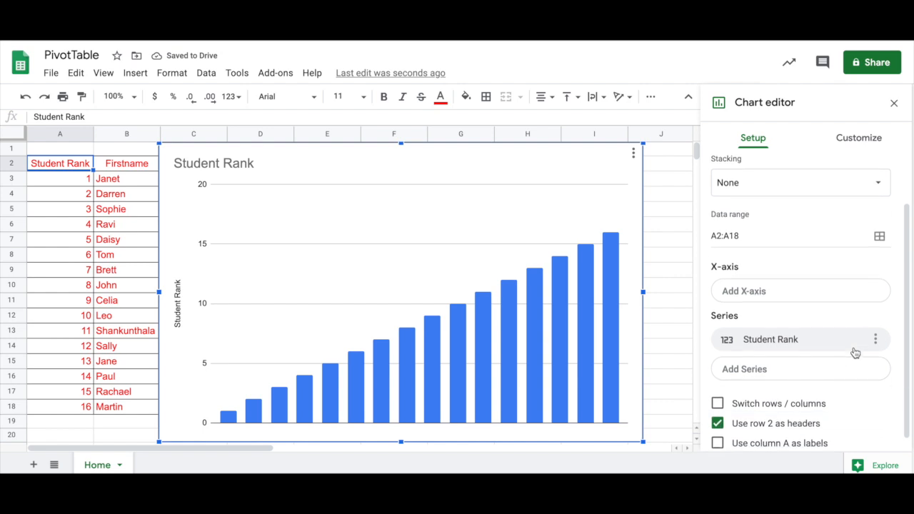
pyautogui.scroll(-1, 854, 352)
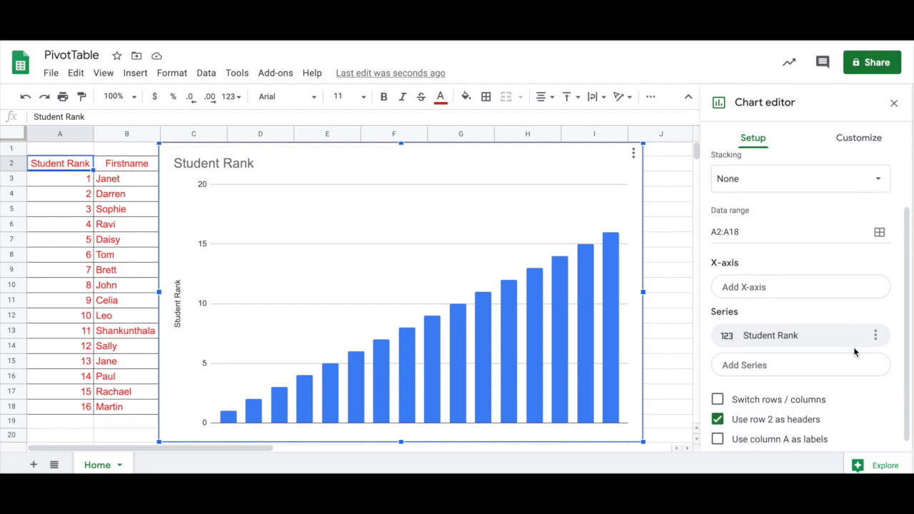
pyautogui.scroll(-1, 855, 353)
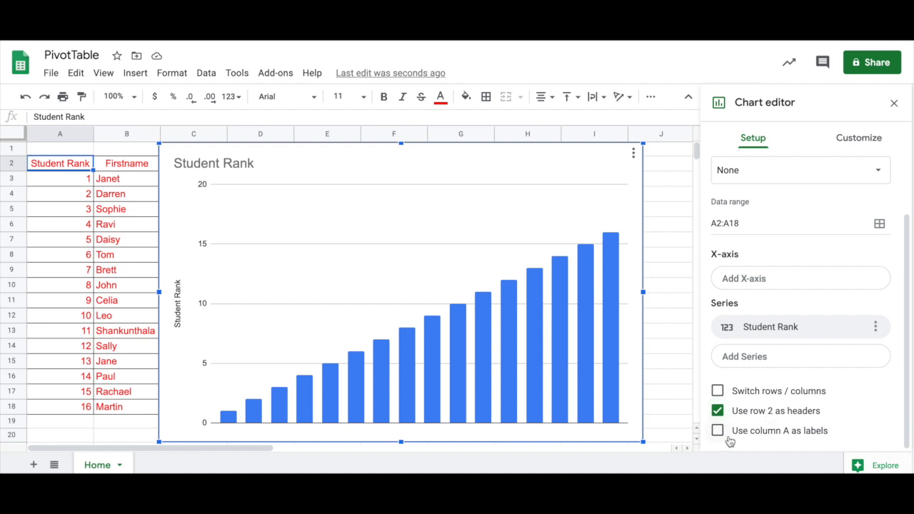
pyautogui.click(717, 432)
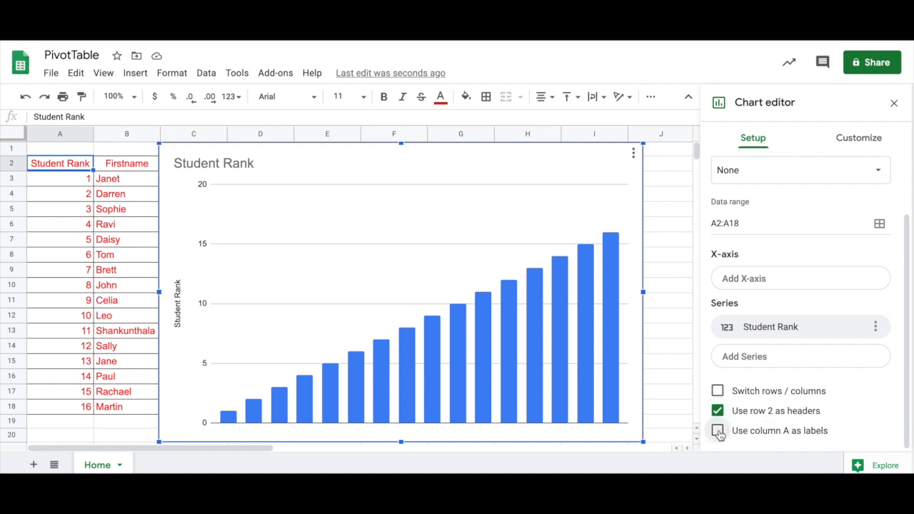
pyautogui.click(717, 412)
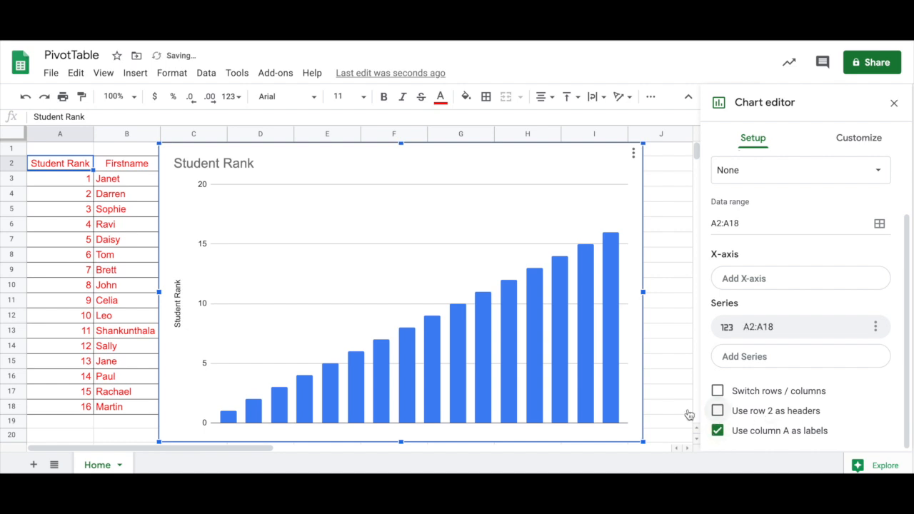
# Step: Edit the Student Rank chart to use row 2 as headers instead of column A as labels, and close its settings
pyautogui.click(60, 135)
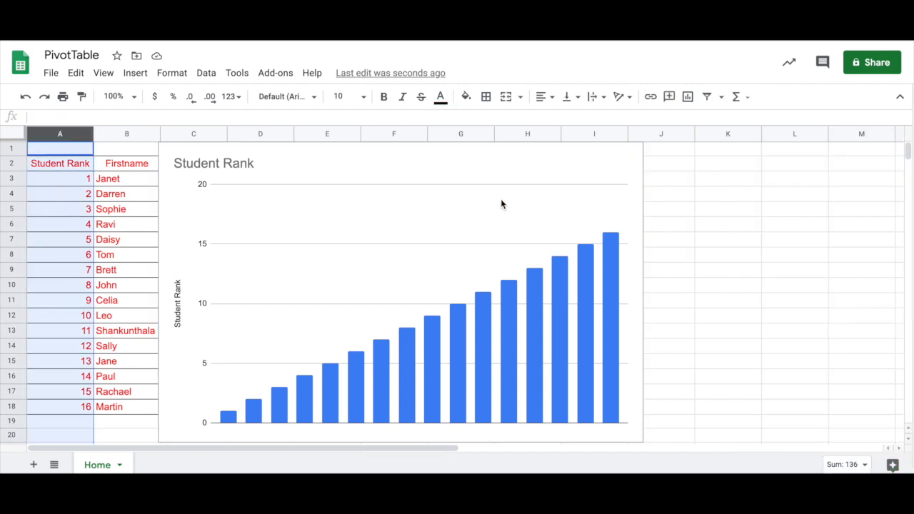
pyautogui.click(531, 184)
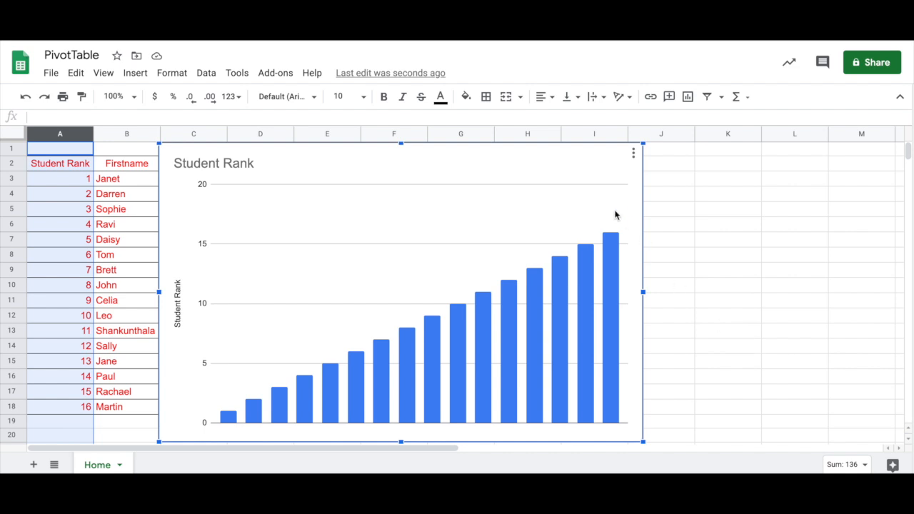
pyautogui.click(632, 153)
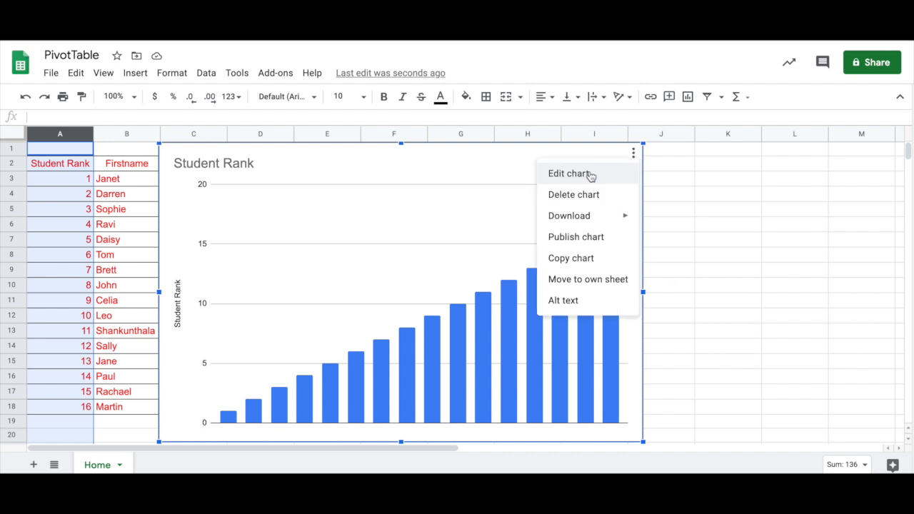
pyautogui.click(585, 175)
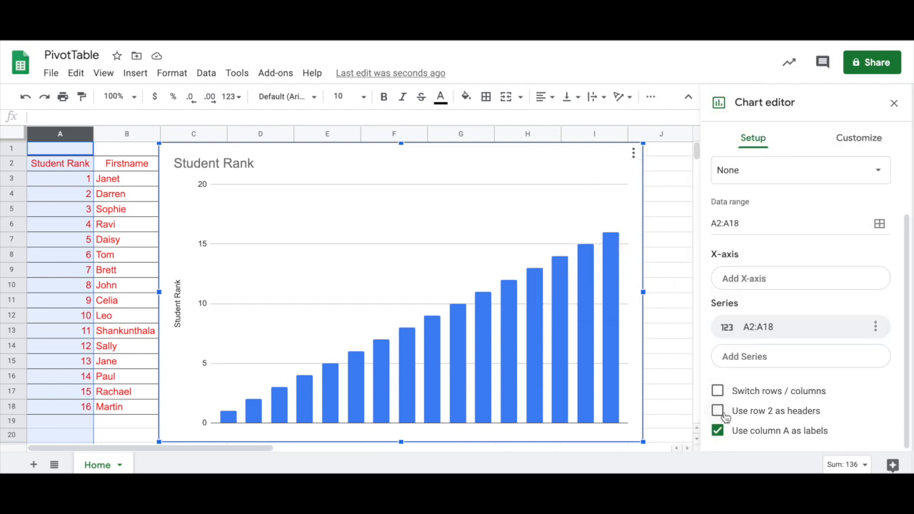
pyautogui.click(717, 410)
pyautogui.click(718, 430)
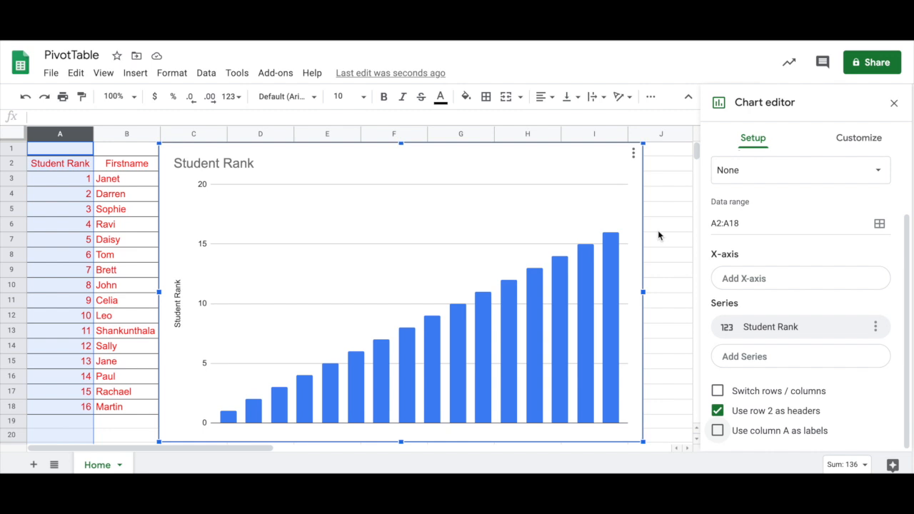
pyautogui.click(894, 105)
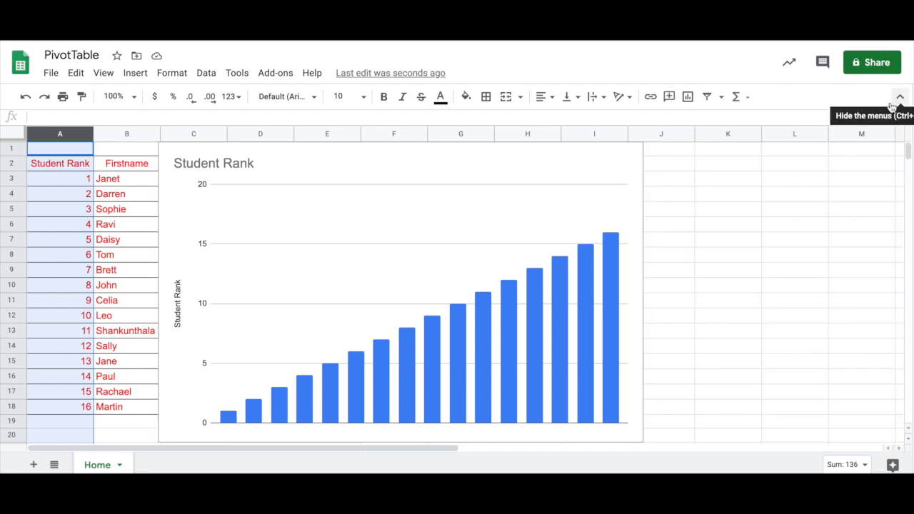
# Step: Move the Student Rank chart beside the student table and shrink it so that it clears column F
pyautogui.click(689, 199)
pyautogui.click(552, 168)
pyautogui.moveTo(552, 167); pyautogui.dragTo(812, 179)
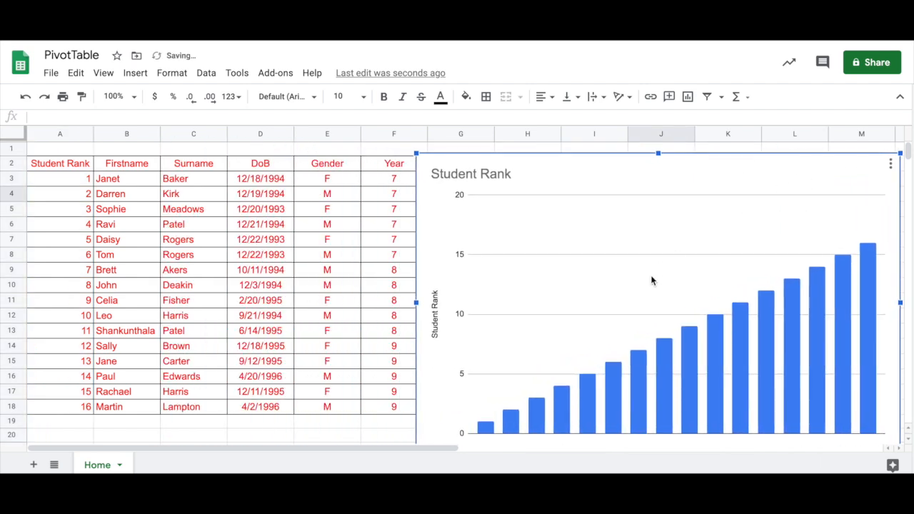
pyautogui.scroll(-1, 651, 280)
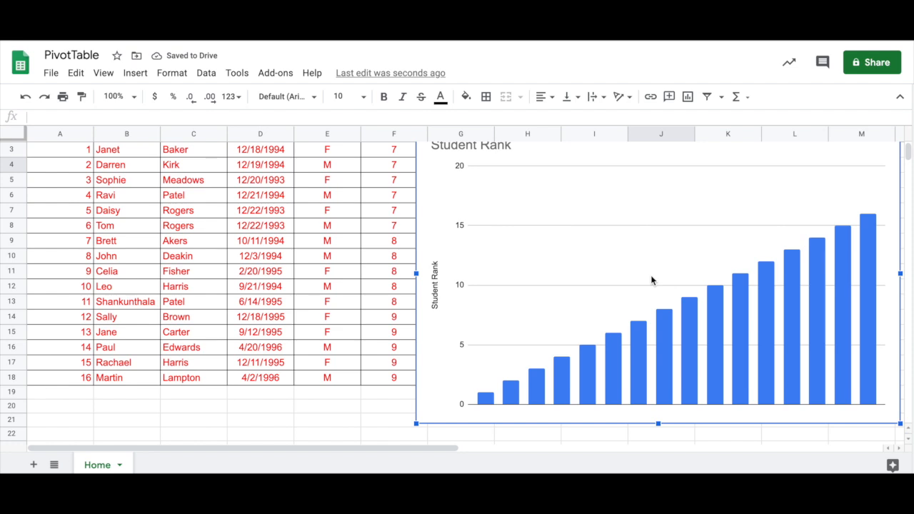
pyautogui.scroll(1, 650, 277)
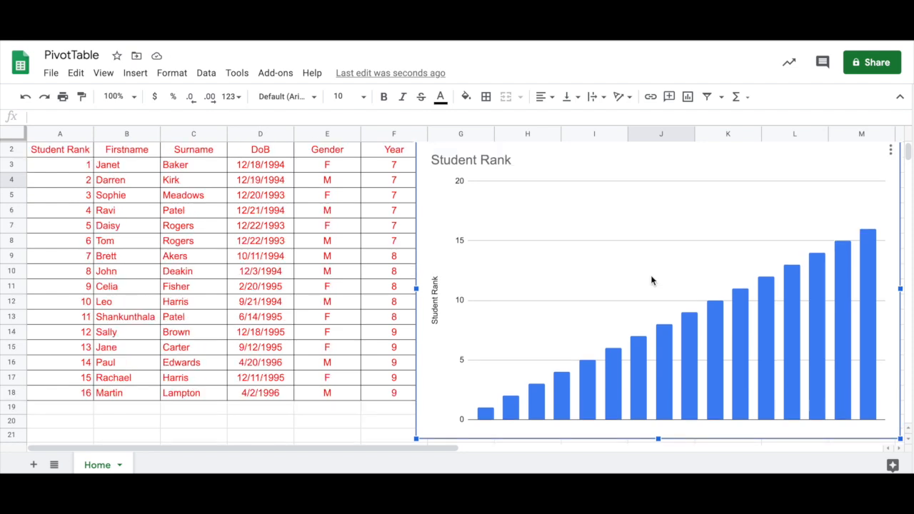
pyautogui.moveTo(416, 439); pyautogui.dragTo(475, 374)
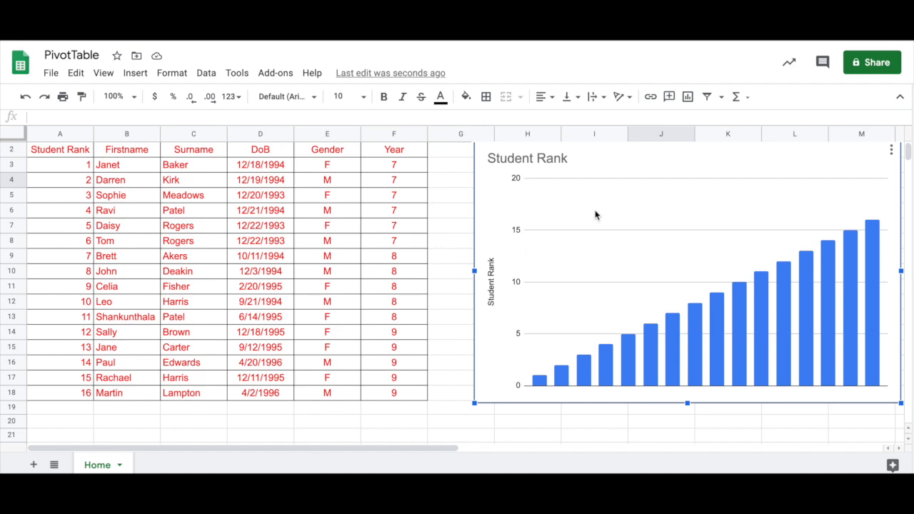
# Step: Delete the Student Rank column chart from the Home sheet
pyautogui.press('Delete')
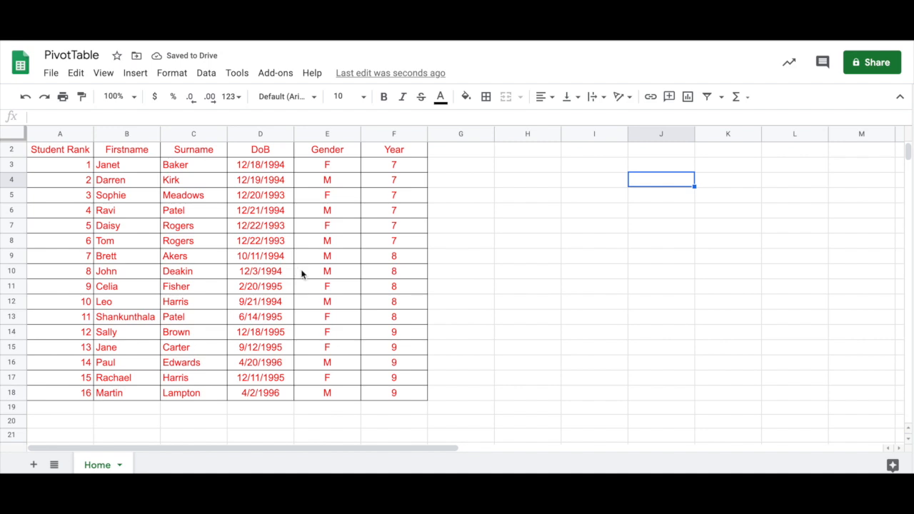
pyautogui.scroll(1, 302, 272)
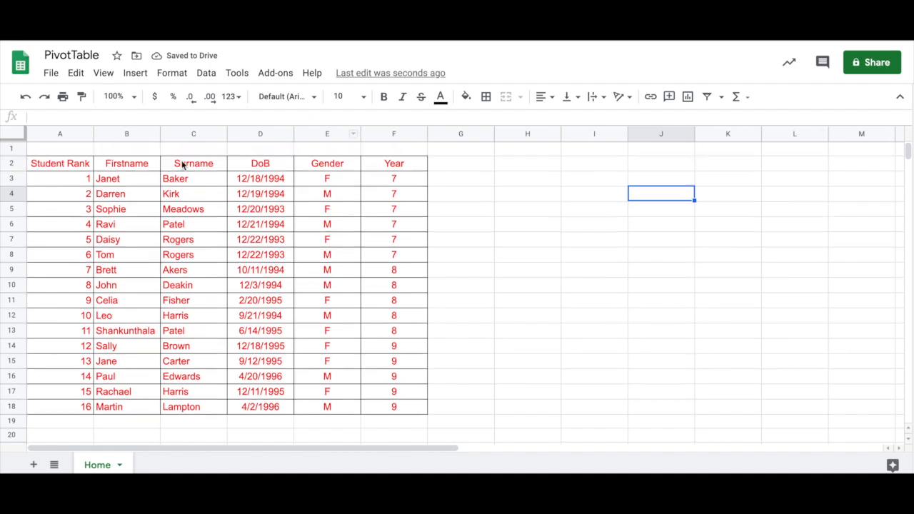
# Step: Create a pivot table on a new sheet from the student data range Home!A2:F18
pyautogui.click(70, 165)
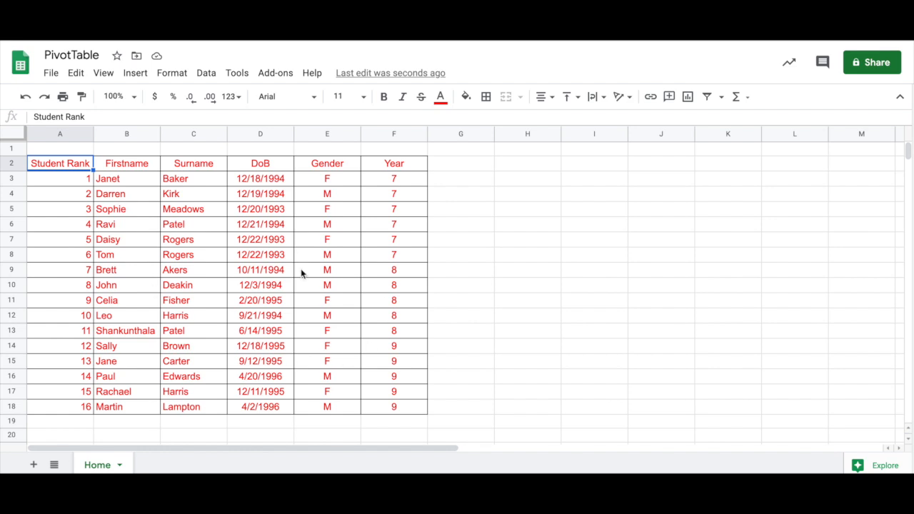
pyautogui.click(206, 74)
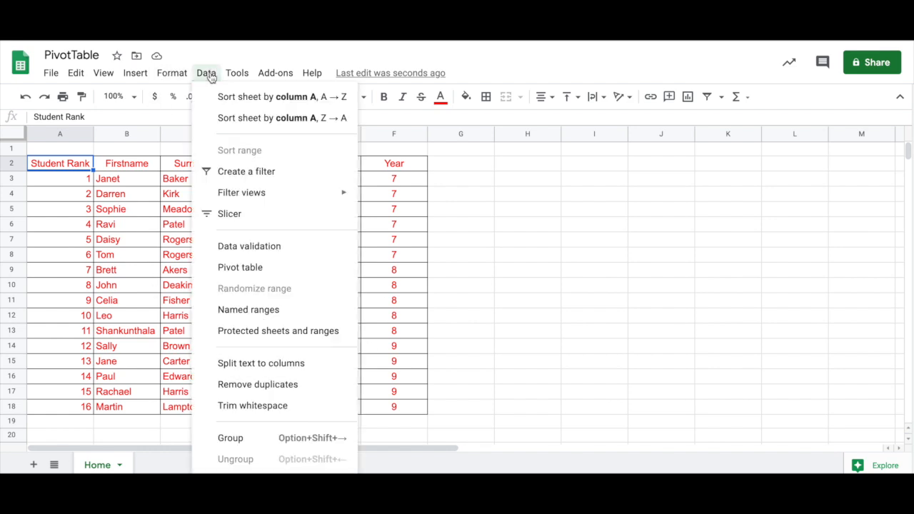
pyautogui.click(249, 267)
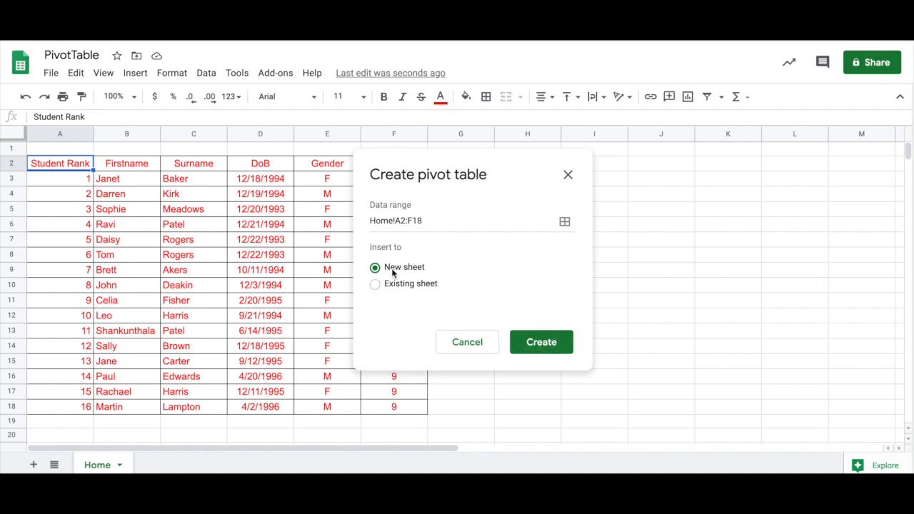
pyautogui.click(541, 343)
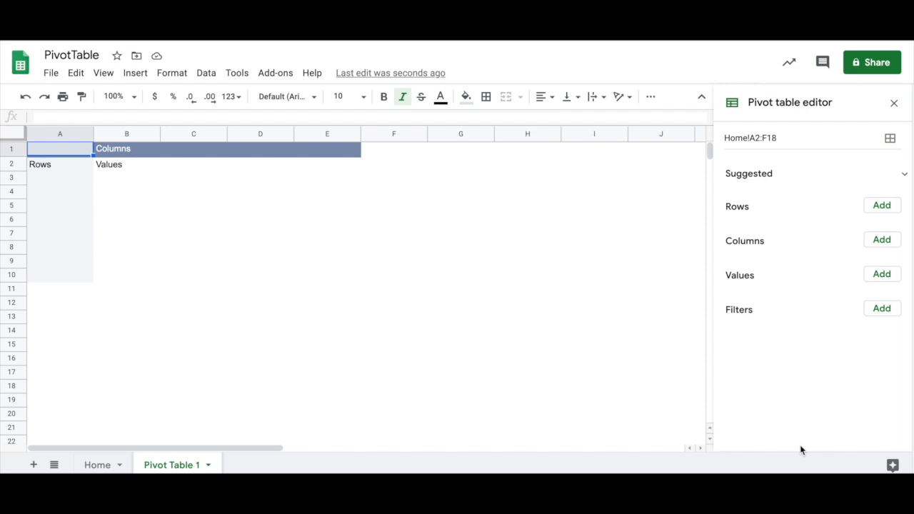
# Step: Check the student data on the Home sheet and add Student Rank and Firstname as rows of the pivot table
pyautogui.click(102, 464)
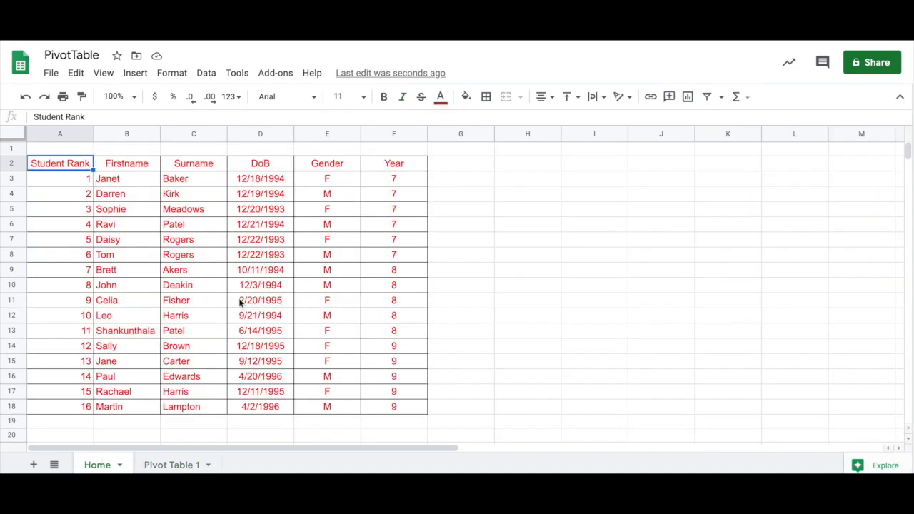
pyautogui.click(170, 465)
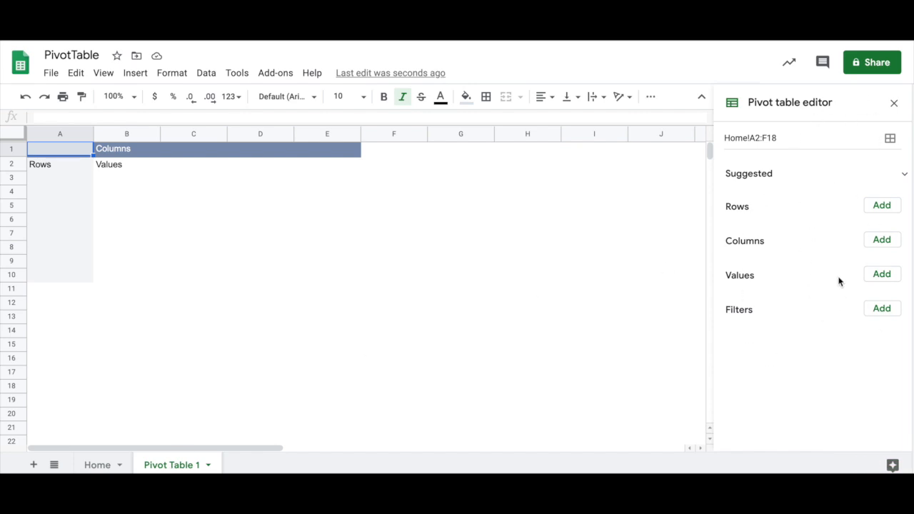
pyautogui.click(97, 465)
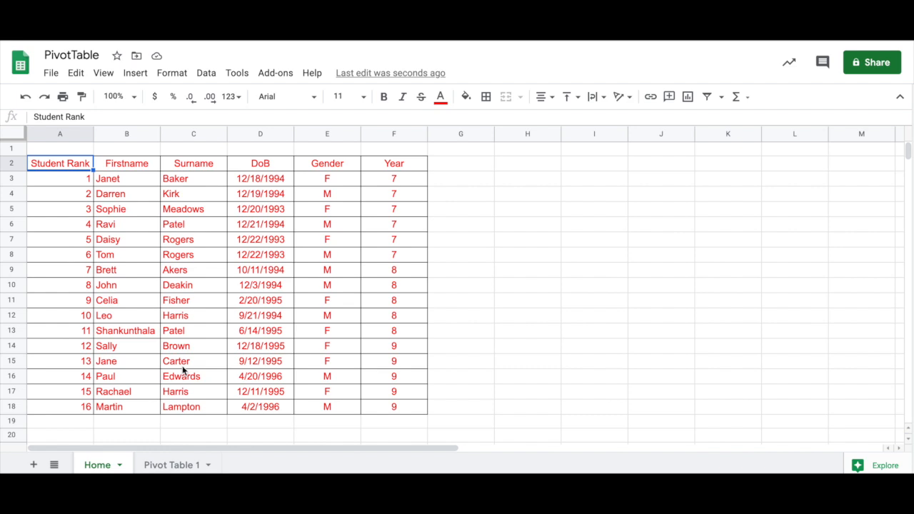
pyautogui.click(168, 466)
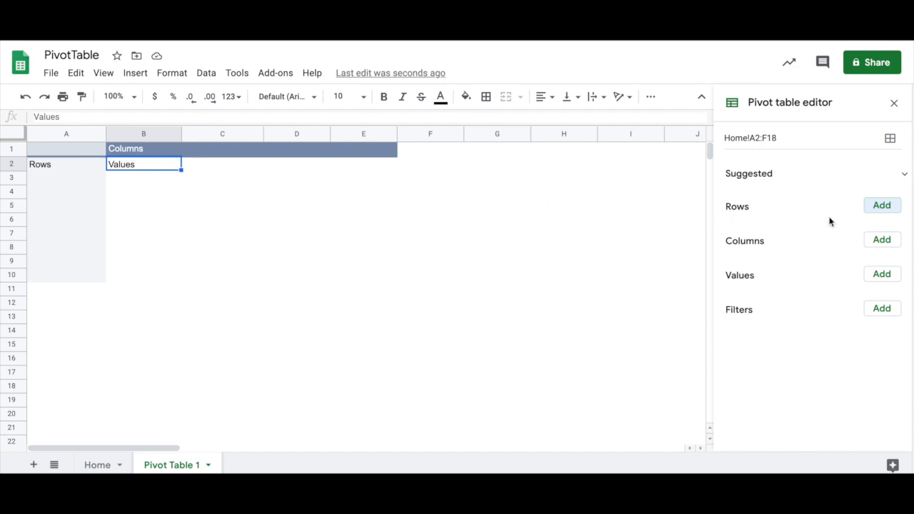
pyautogui.click(881, 207)
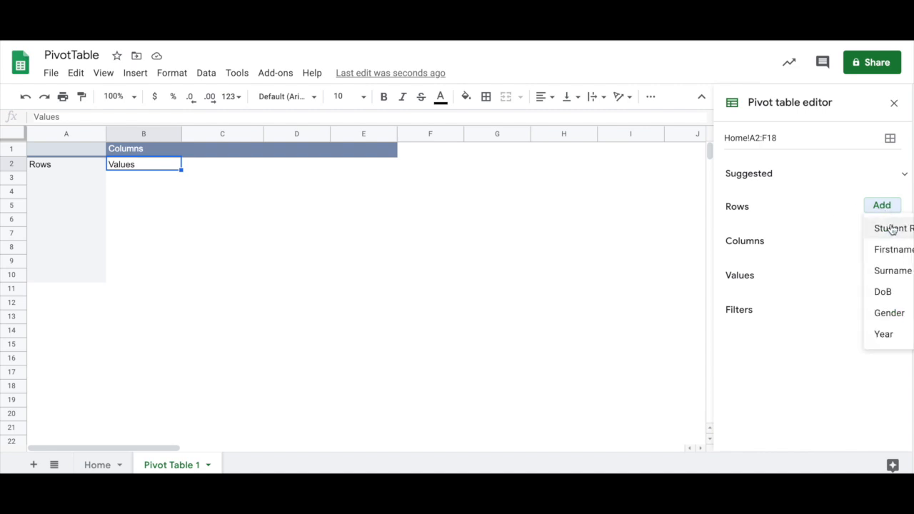
pyautogui.click(892, 229)
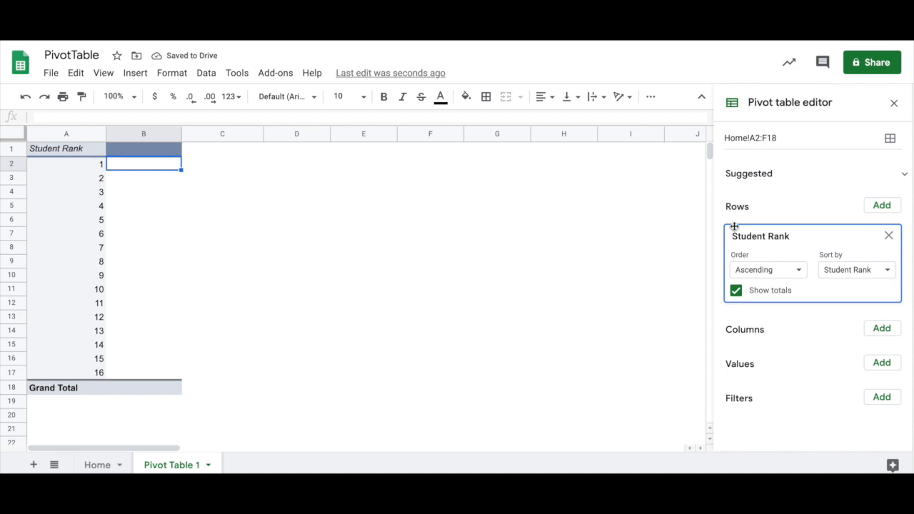
pyautogui.click(881, 206)
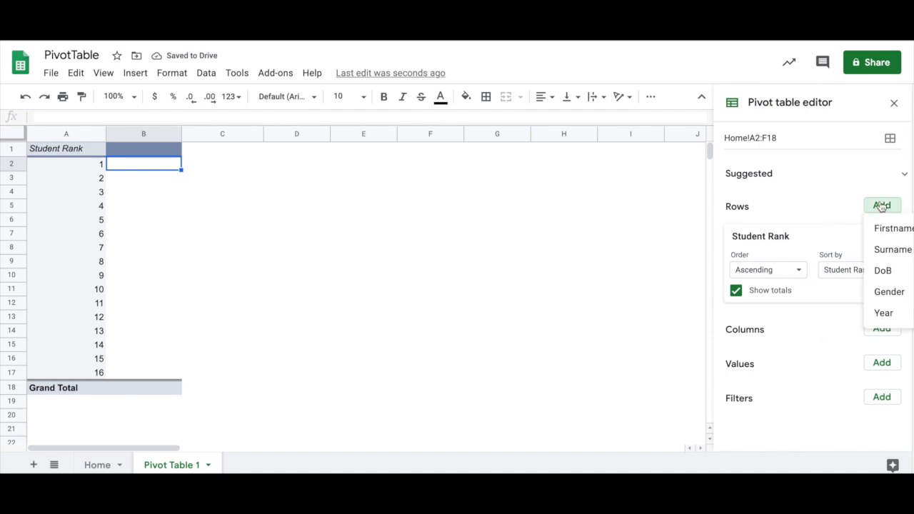
pyautogui.click(885, 229)
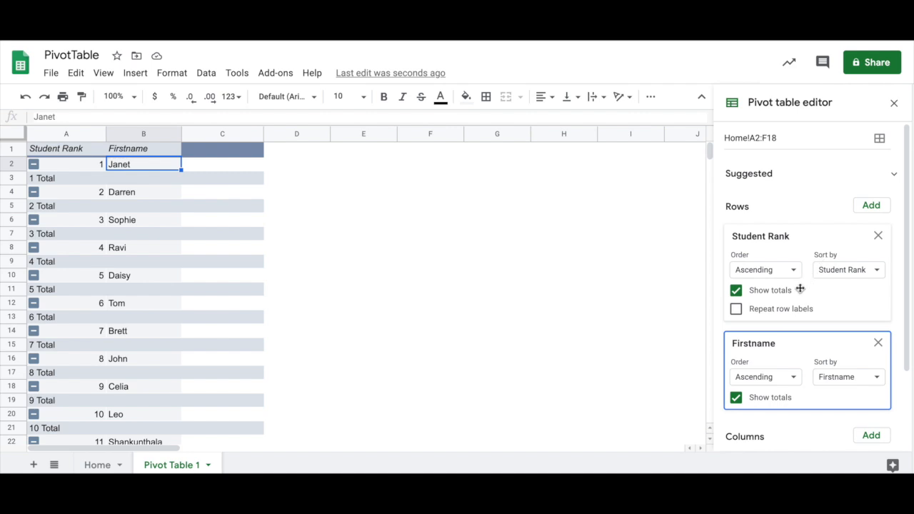
# Step: Turn off the totals for both the Student Rank and Firstname rows of the pivot table
pyautogui.scroll(-2, 793, 308)
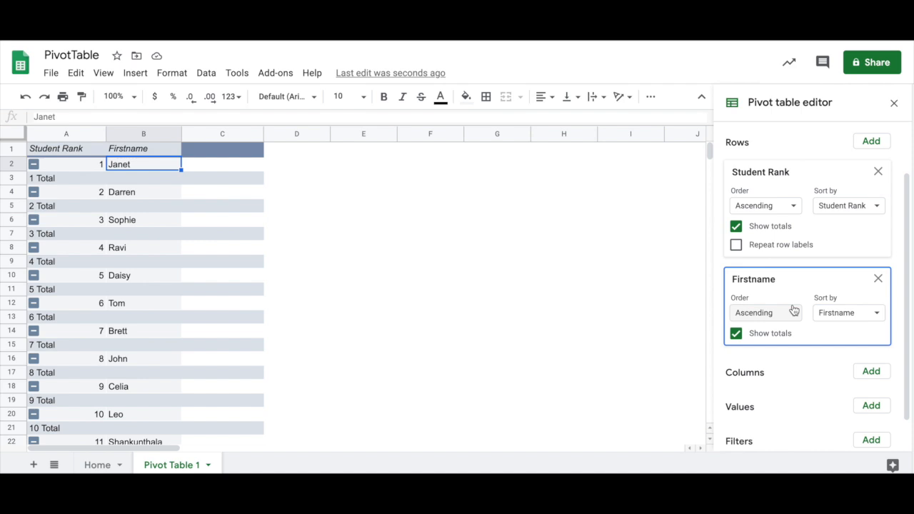
pyautogui.click(737, 229)
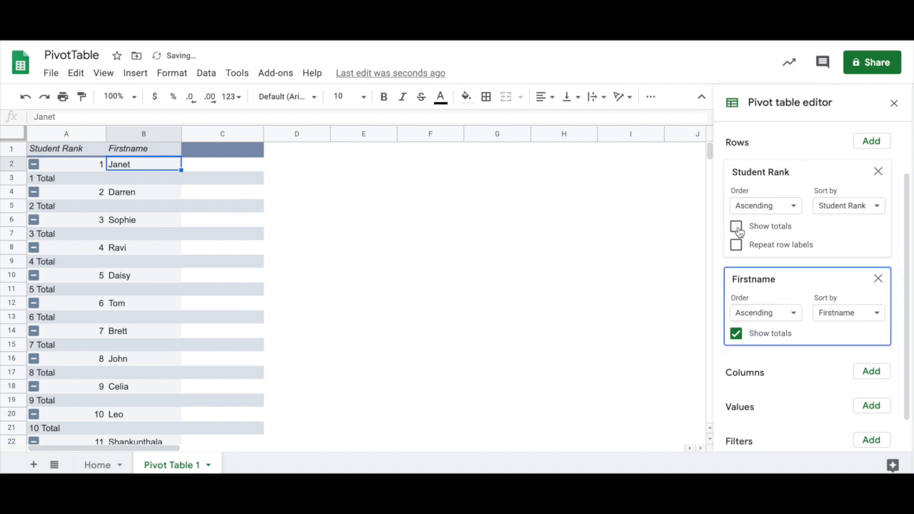
pyautogui.click(736, 335)
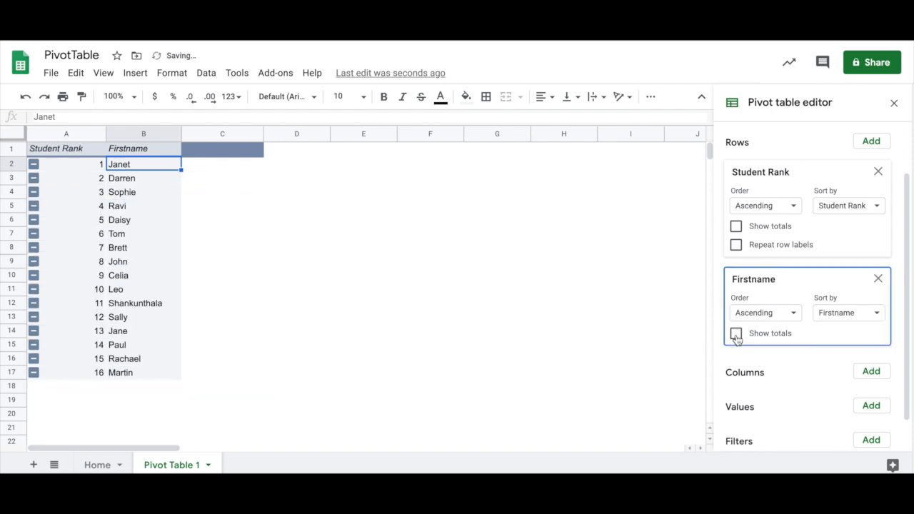
pyautogui.click(636, 279)
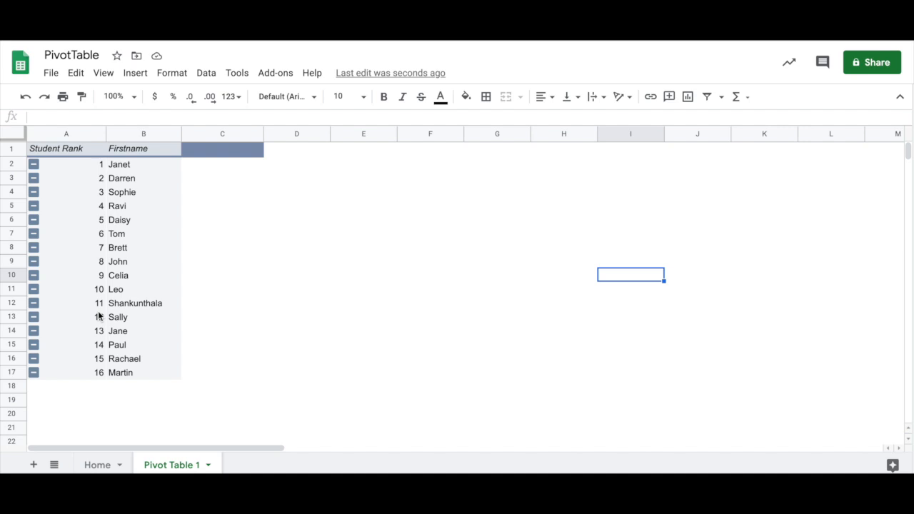
# Step: Insert a column chart of Student Rank vs. Firstname from the pivot table and place it beside the table
pyautogui.click(75, 178)
pyautogui.click(135, 74)
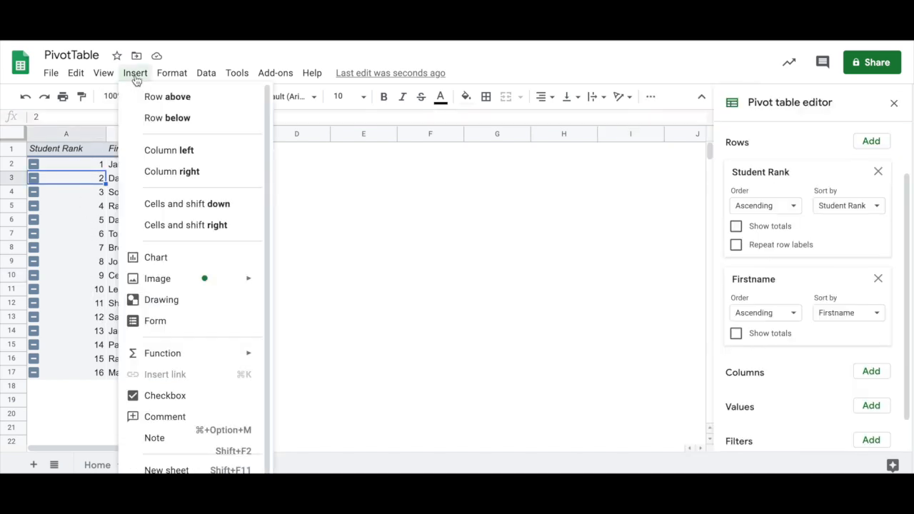
pyautogui.click(155, 258)
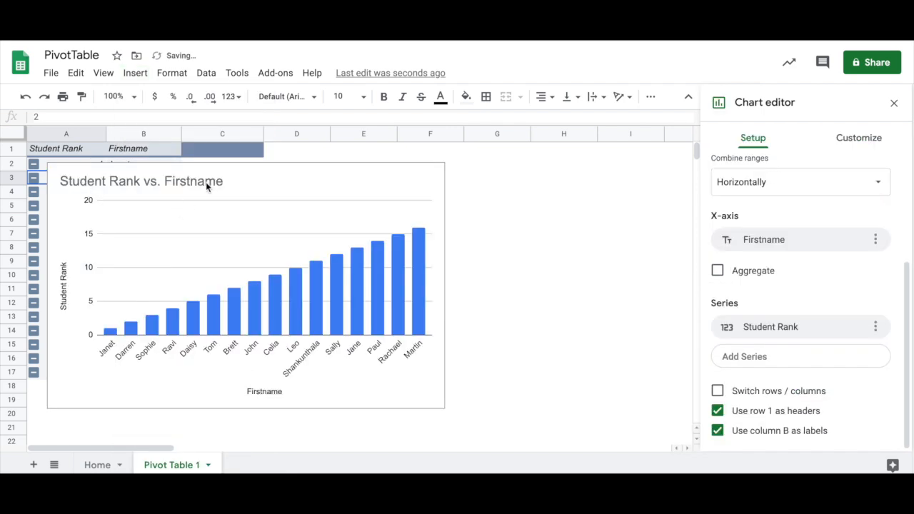
pyautogui.click(261, 183)
pyautogui.moveTo(261, 187); pyautogui.dragTo(440, 179)
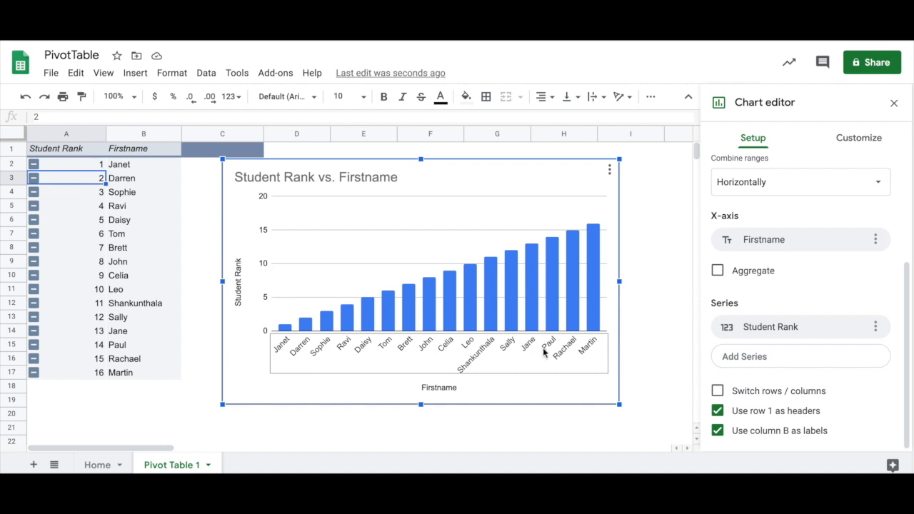
pyautogui.click(632, 330)
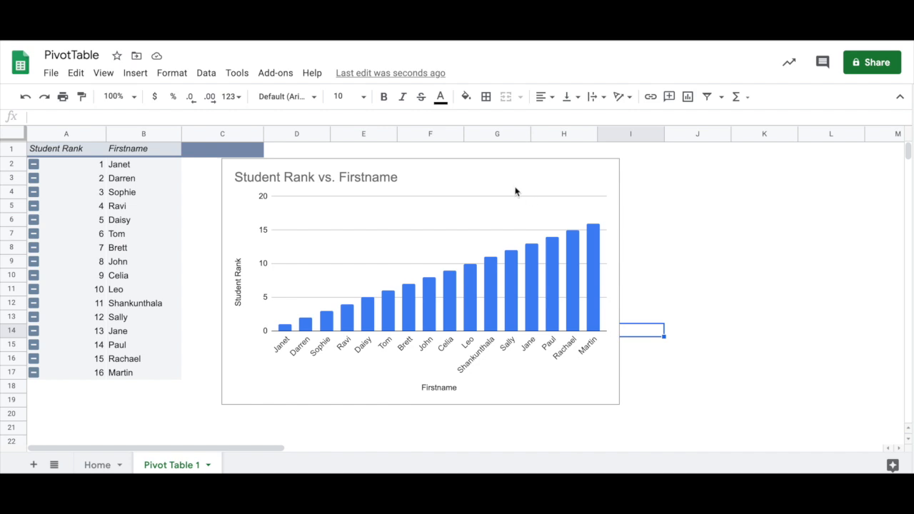
# Step: Add Gender and Year as filters of the pivot table
pyautogui.click(74, 177)
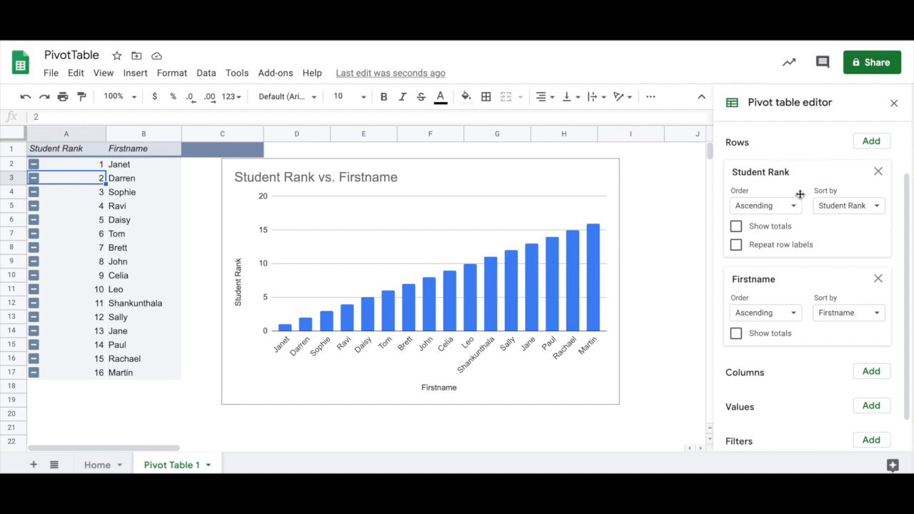
pyautogui.scroll(-1, 811, 263)
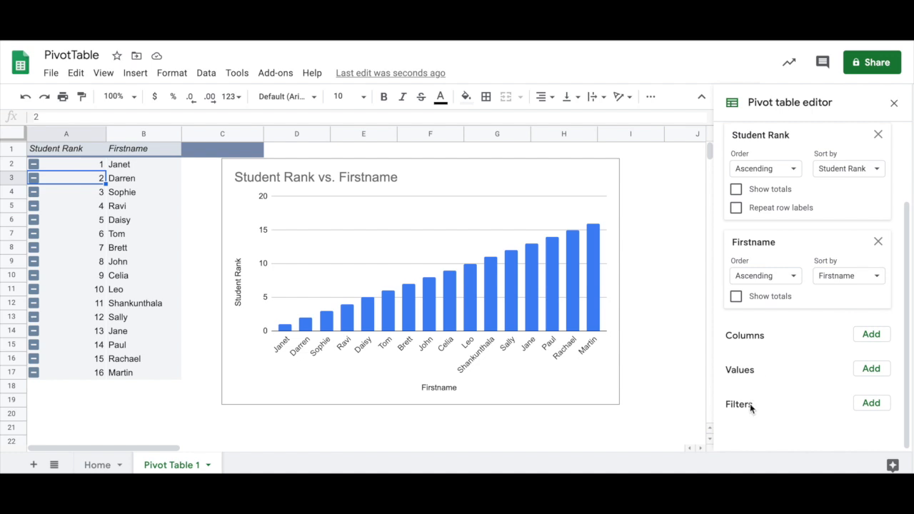
pyautogui.click(872, 404)
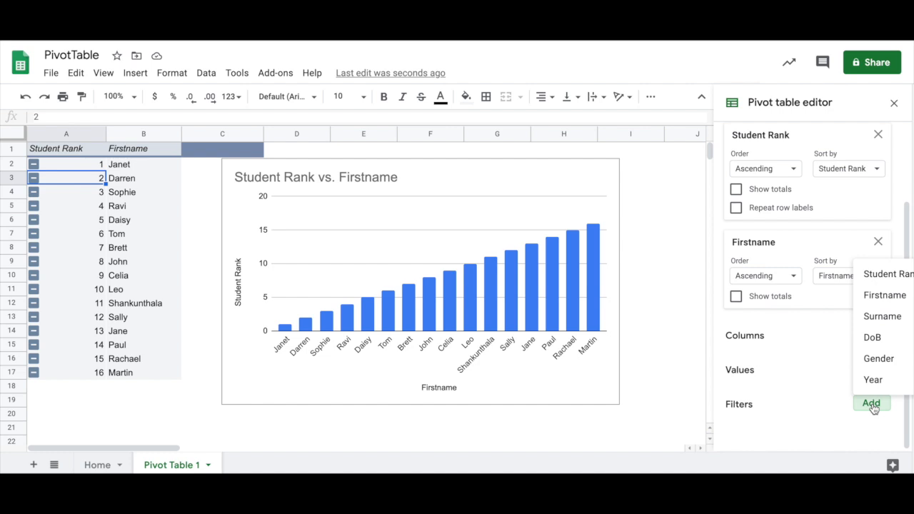
pyautogui.click(879, 358)
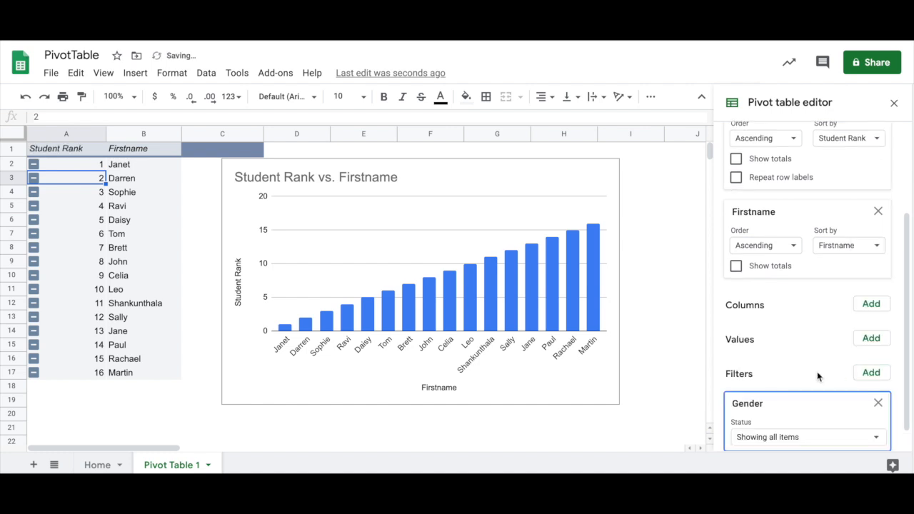
pyautogui.scroll(-1, 816, 371)
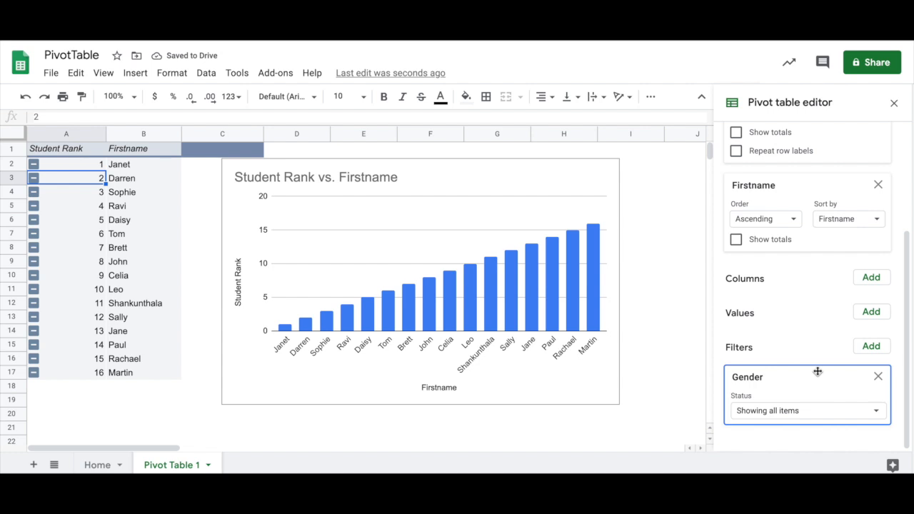
pyautogui.click(869, 351)
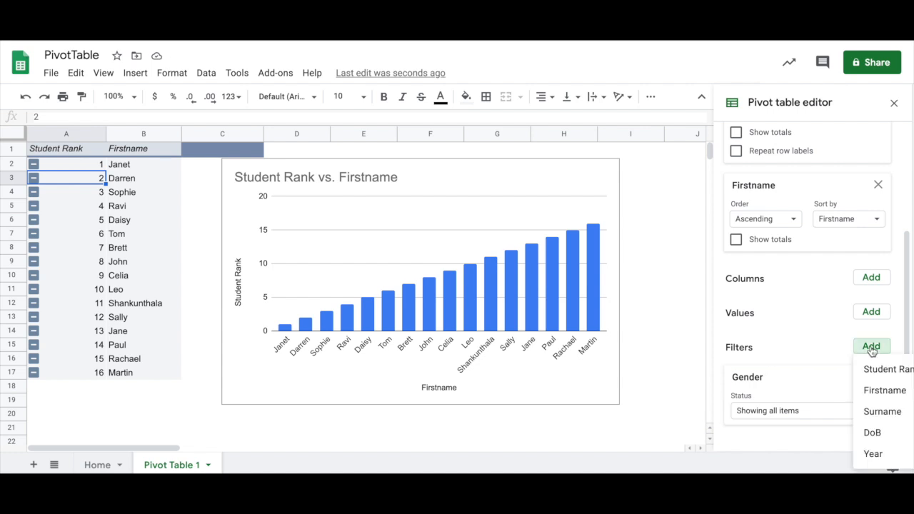
pyautogui.click(872, 454)
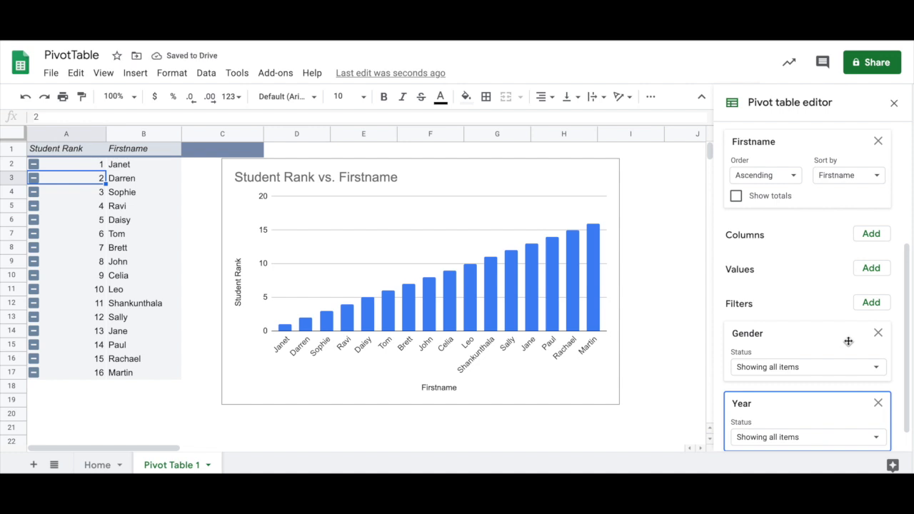
pyautogui.scroll(-1, 847, 341)
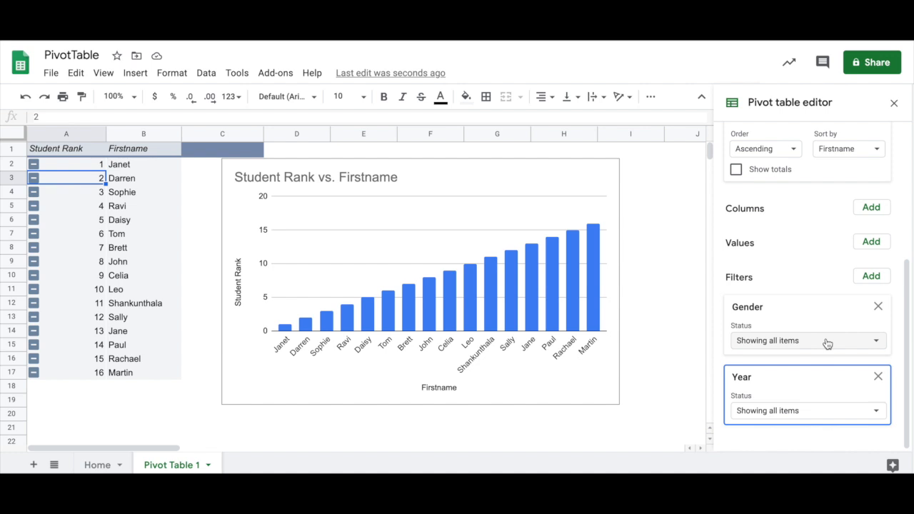
# Step: Try the pivot table's Gender filter with only F shown, and include M again
pyautogui.click(878, 343)
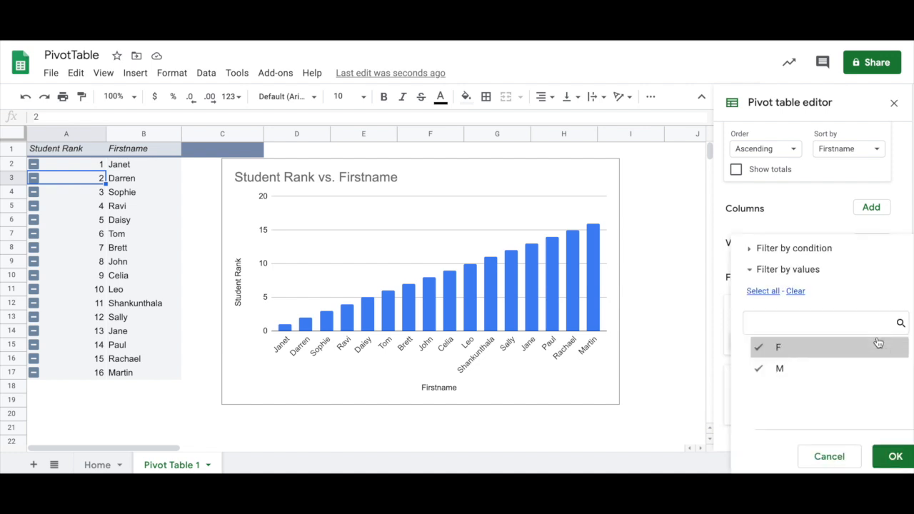
pyautogui.click(756, 370)
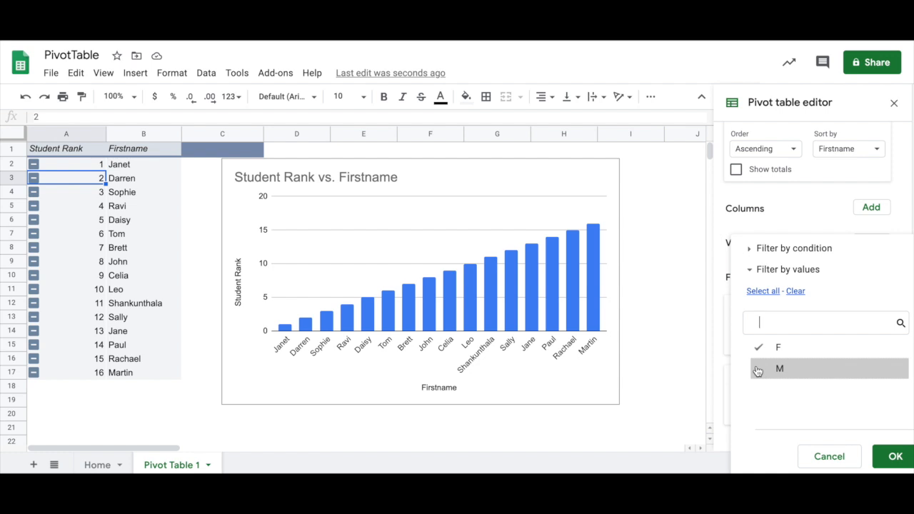
pyautogui.click(892, 457)
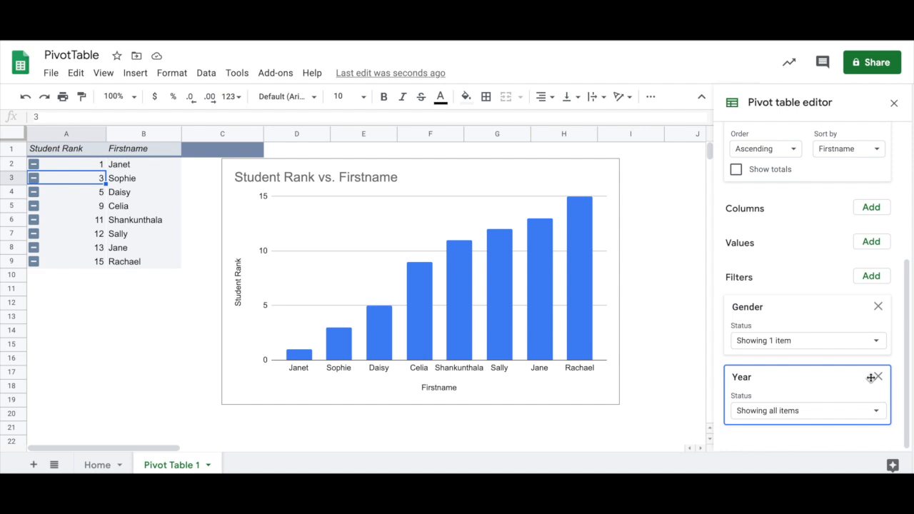
pyautogui.click(877, 341)
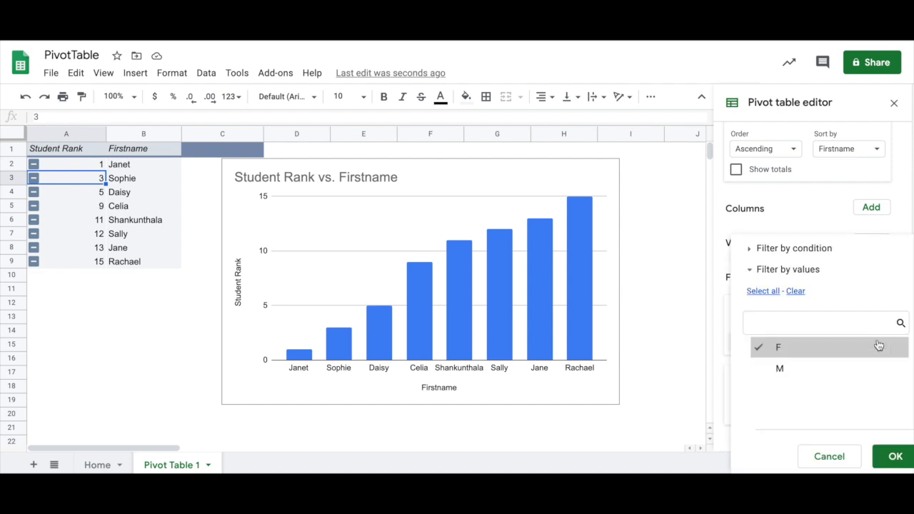
pyautogui.click(777, 368)
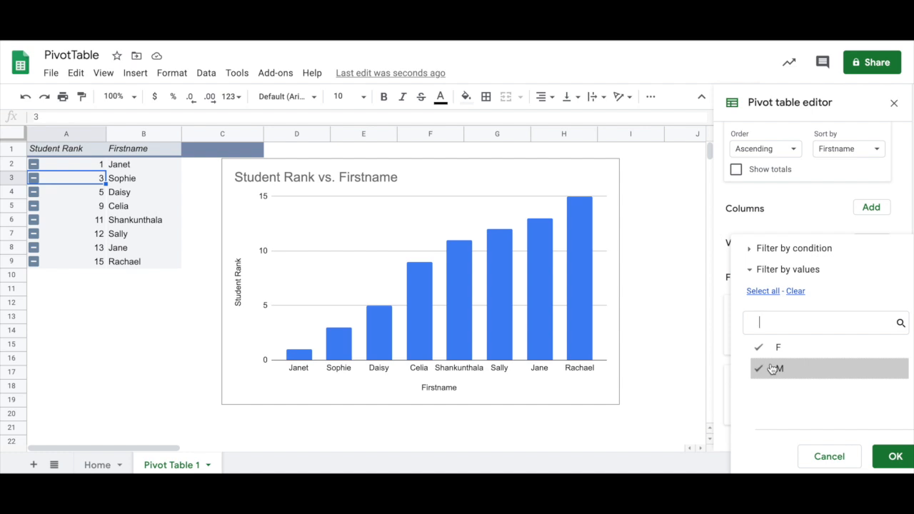
pyautogui.click(892, 456)
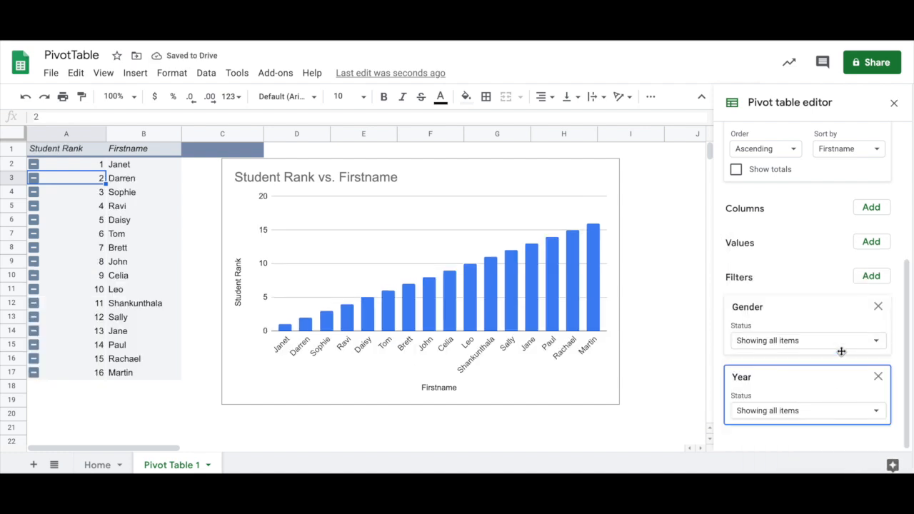
# Step: Filter the pivot table to show only Year 7 and Gender M
pyautogui.click(876, 412)
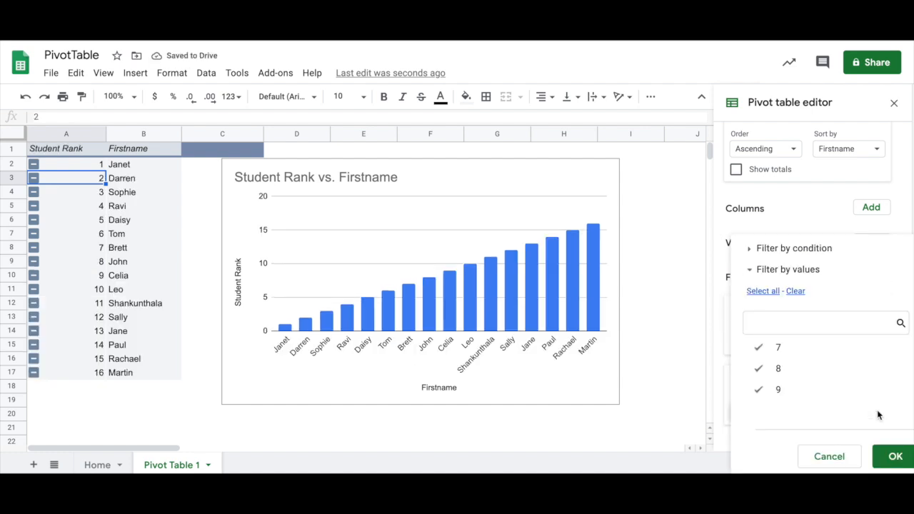
pyautogui.click(761, 369)
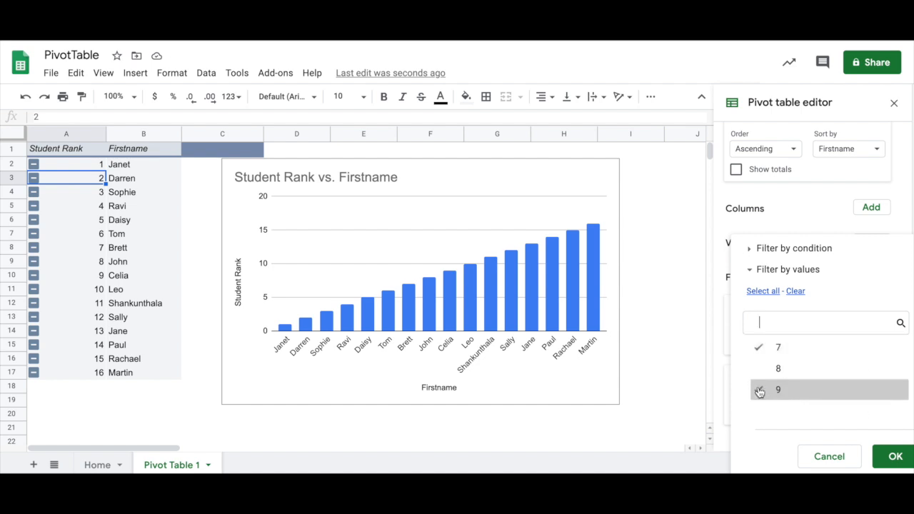
pyautogui.click(759, 391)
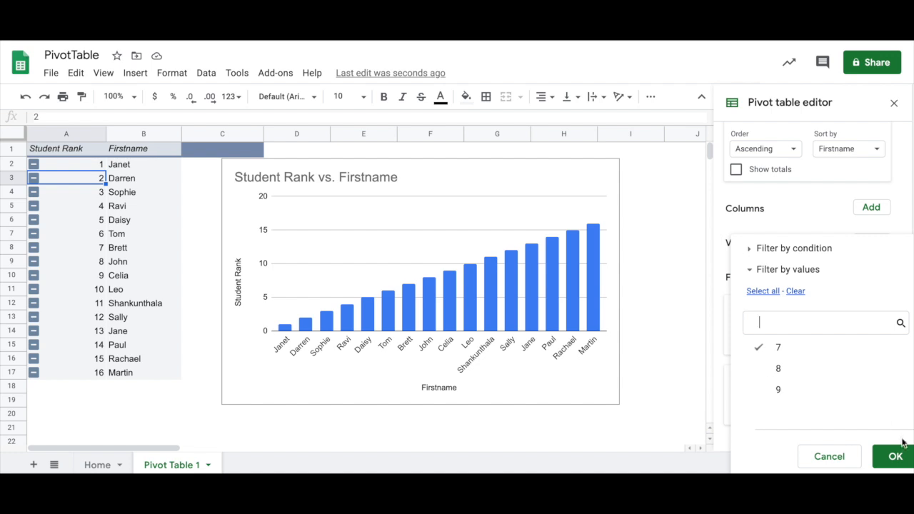
pyautogui.click(892, 458)
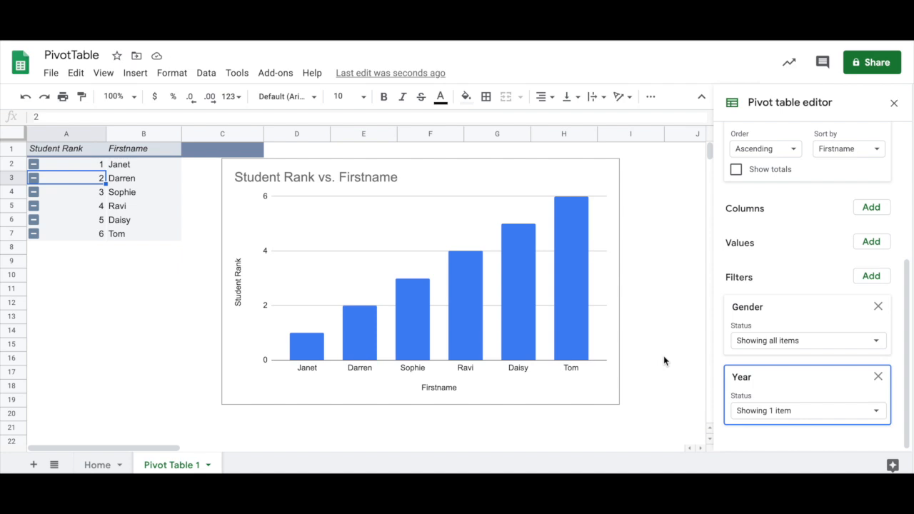
pyautogui.click(877, 342)
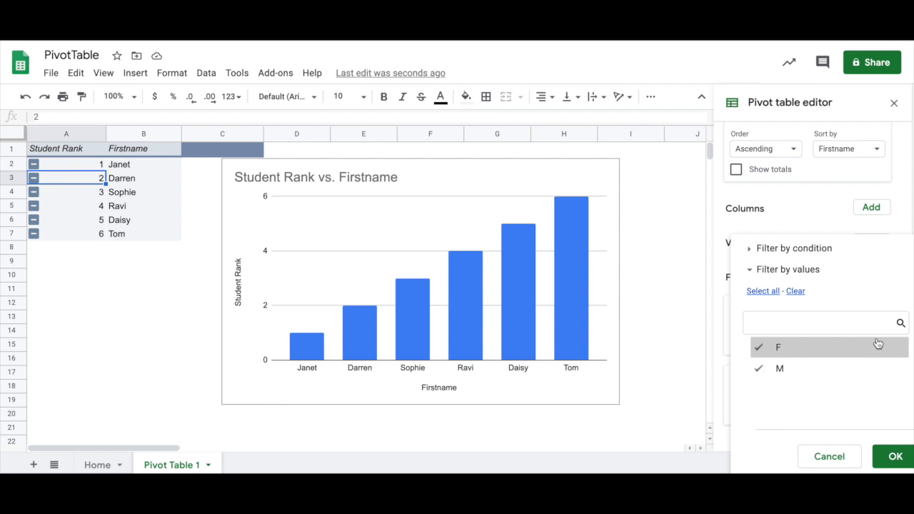
pyautogui.click(758, 349)
pyautogui.click(885, 452)
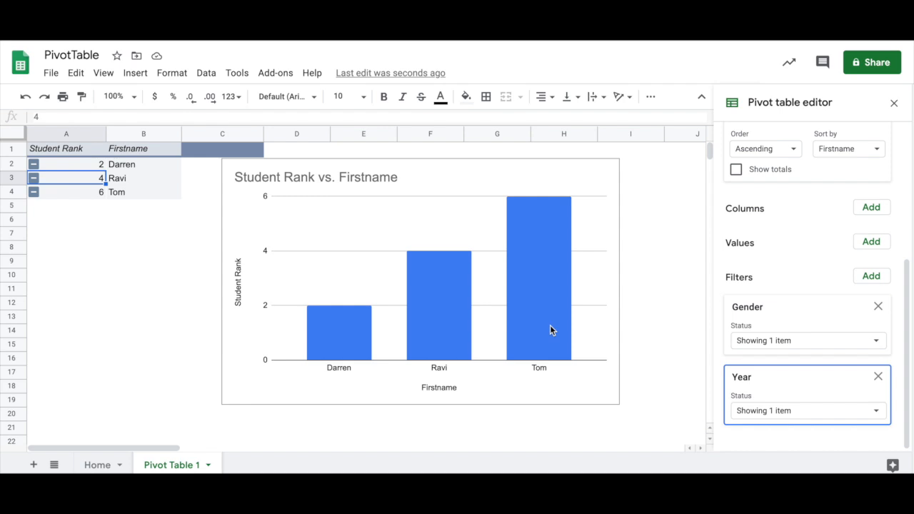
# Step: Include F again in the Gender filter and 8 and 9 again in the Year filter
pyautogui.click(877, 346)
pyautogui.click(764, 347)
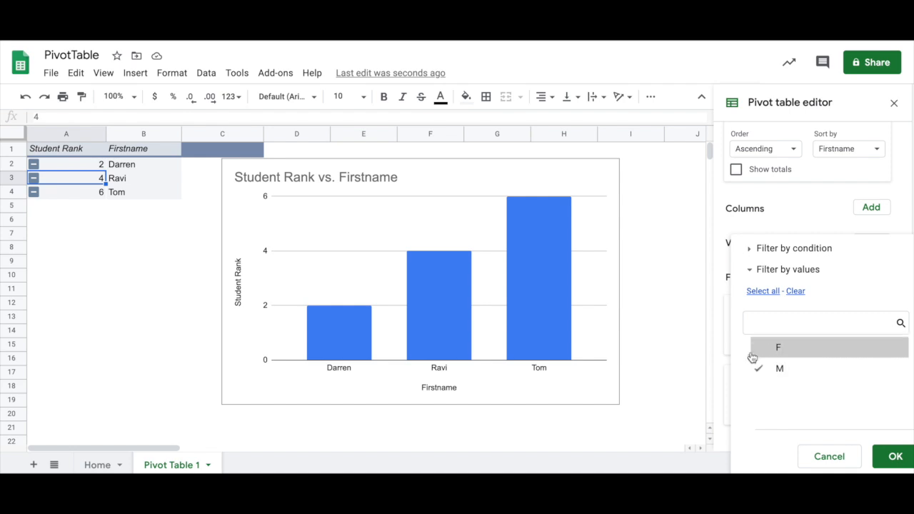
pyautogui.click(895, 458)
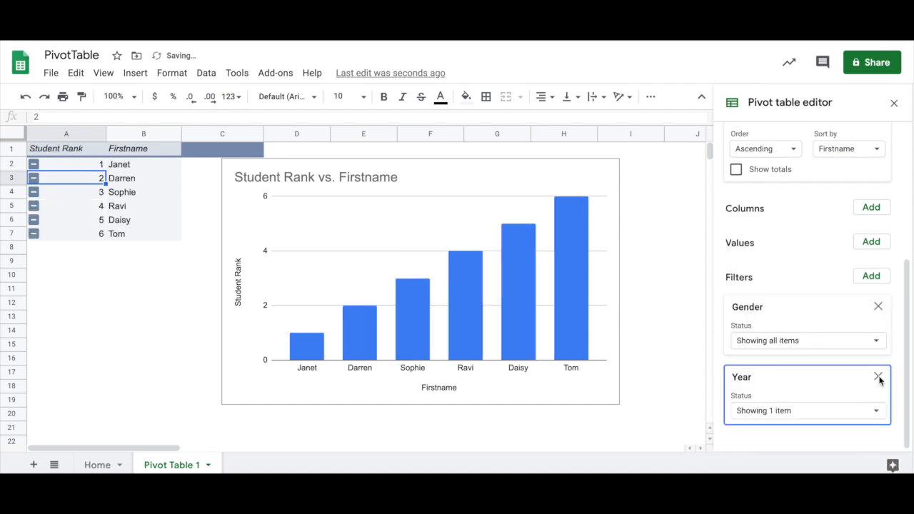
pyautogui.click(877, 408)
pyautogui.click(791, 372)
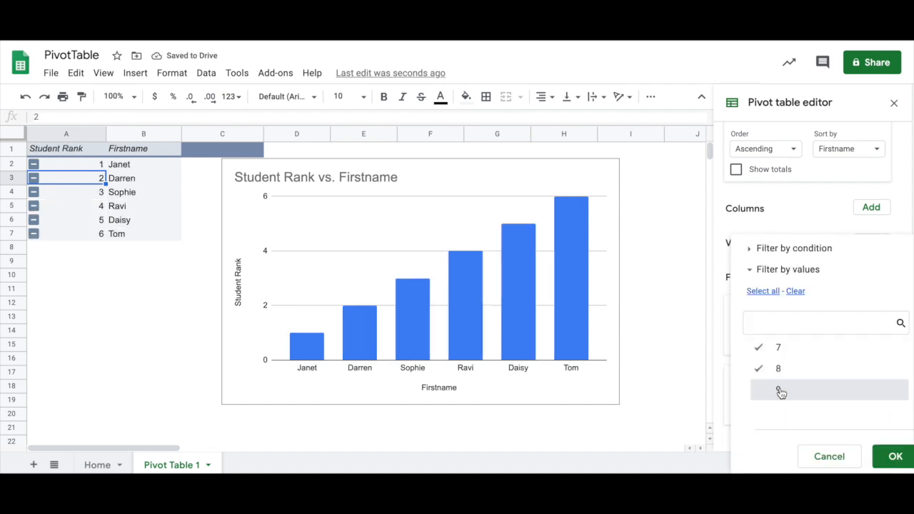
pyautogui.click(778, 390)
pyautogui.click(890, 457)
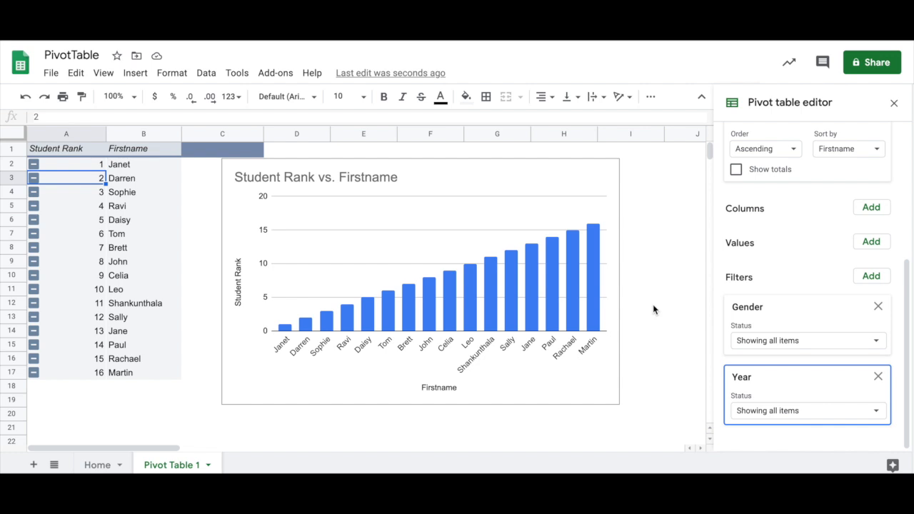
# Step: Filter the pivot table to show only Gender F and Year 7
pyautogui.click(877, 341)
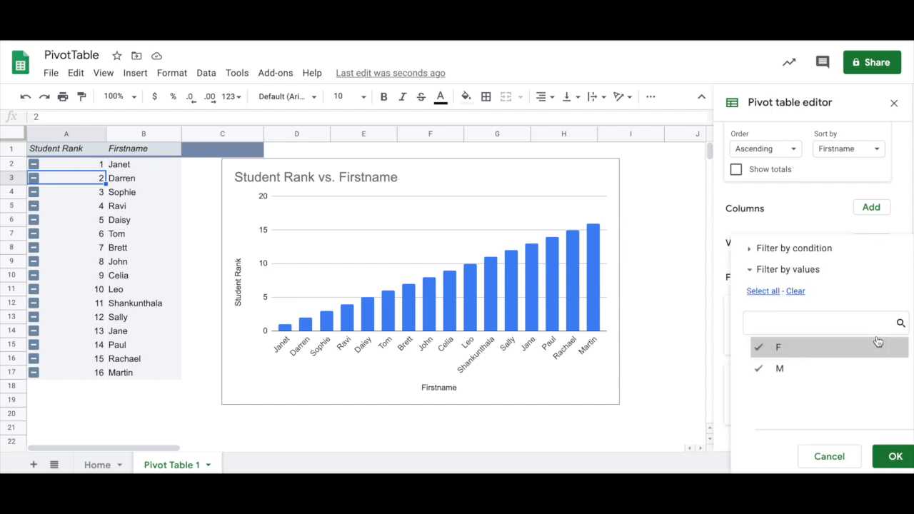
pyautogui.click(759, 366)
pyautogui.click(891, 456)
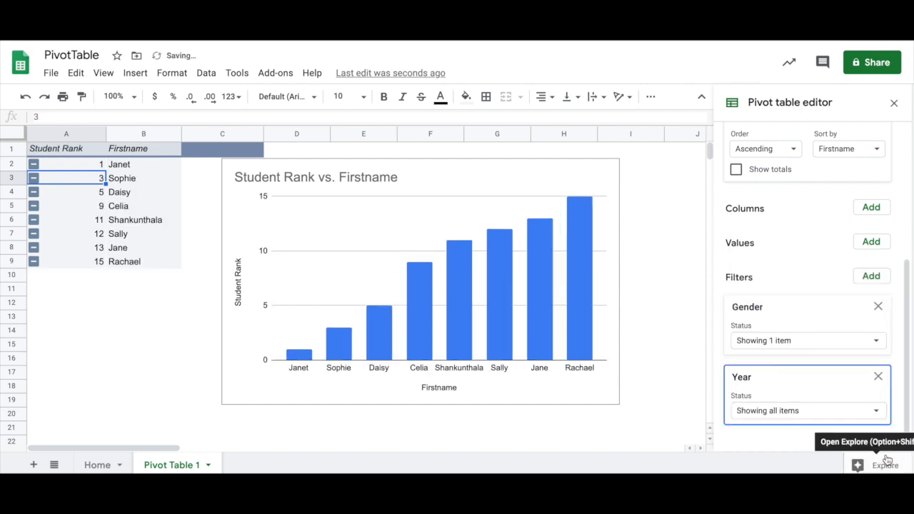
pyautogui.click(877, 410)
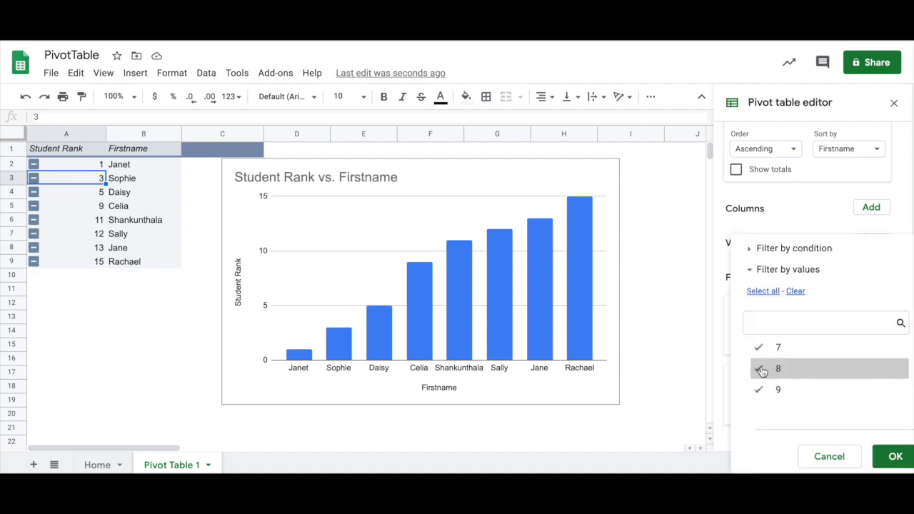
pyautogui.click(759, 368)
pyautogui.click(760, 390)
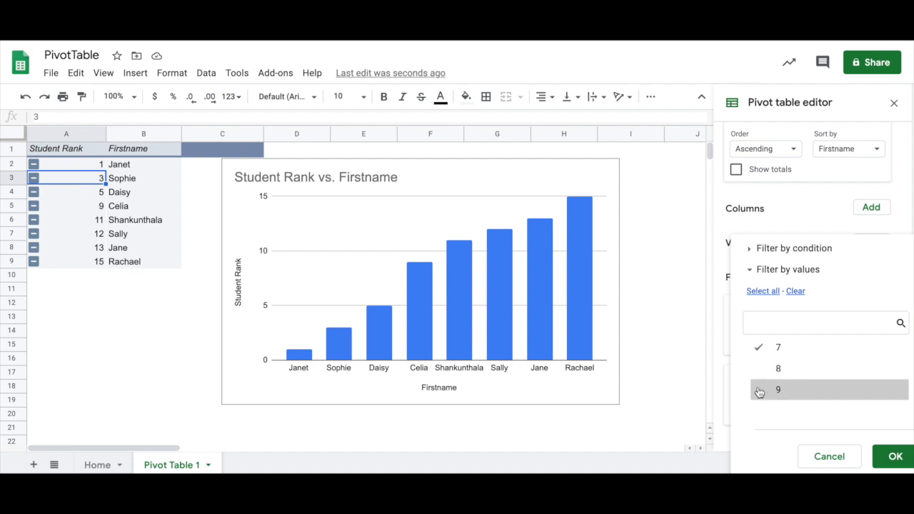
pyautogui.click(893, 456)
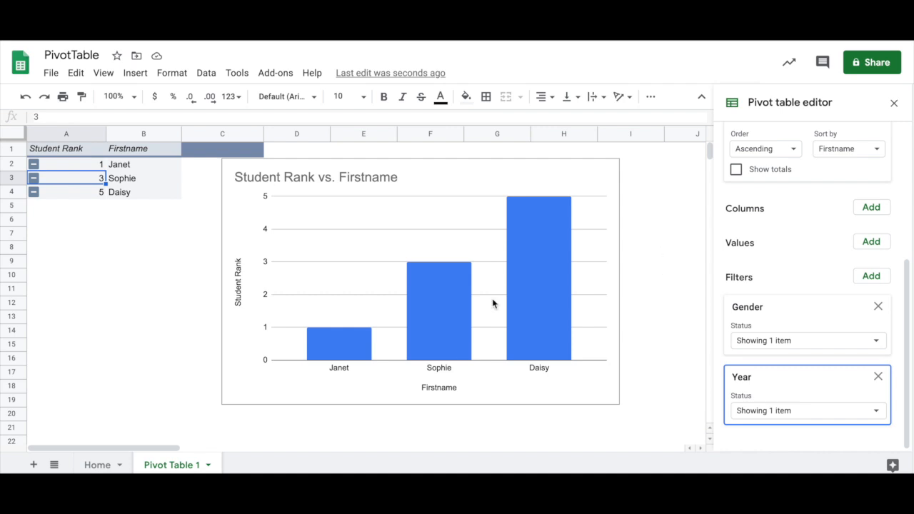
# Step: Duplicate the Pivot Table 1 sheet with its filtered table and chart
pyautogui.rightClick(169, 466)
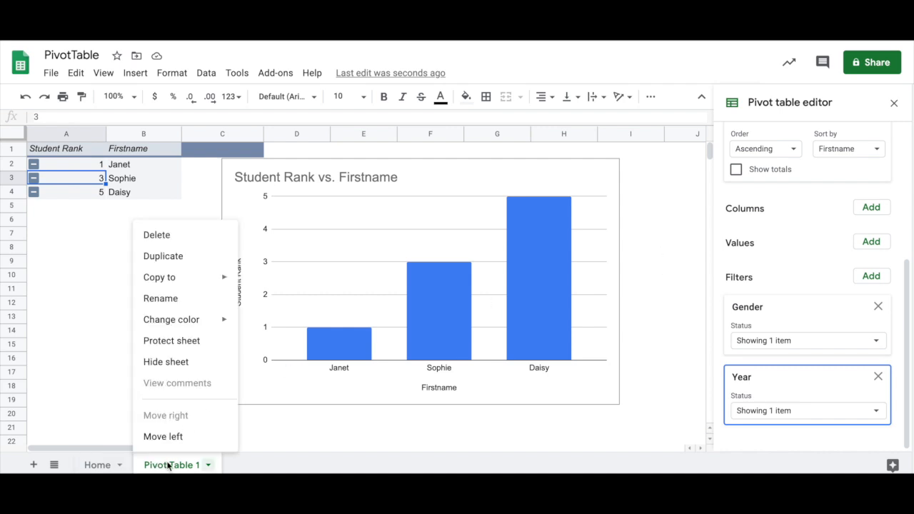
pyautogui.click(177, 256)
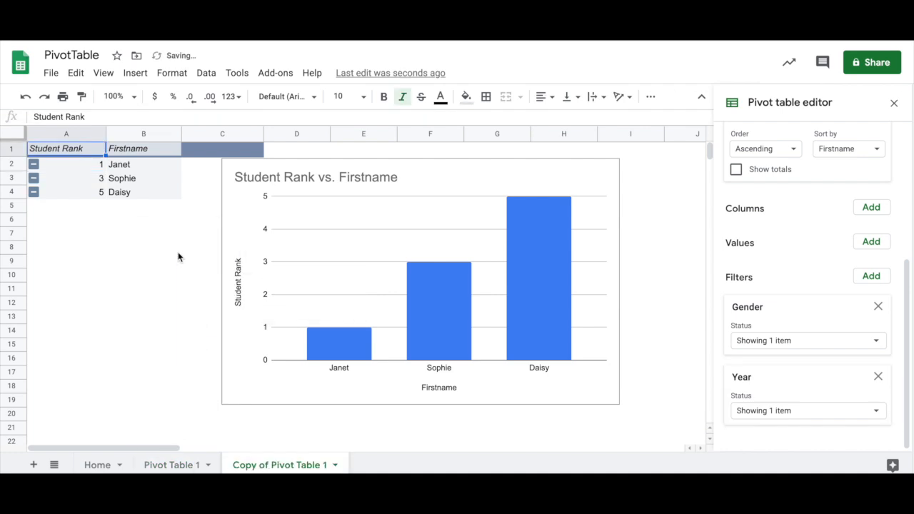
# Step: Rename the duplicated pivot table sheet as 7th_Female
pyautogui.rightClick(286, 465)
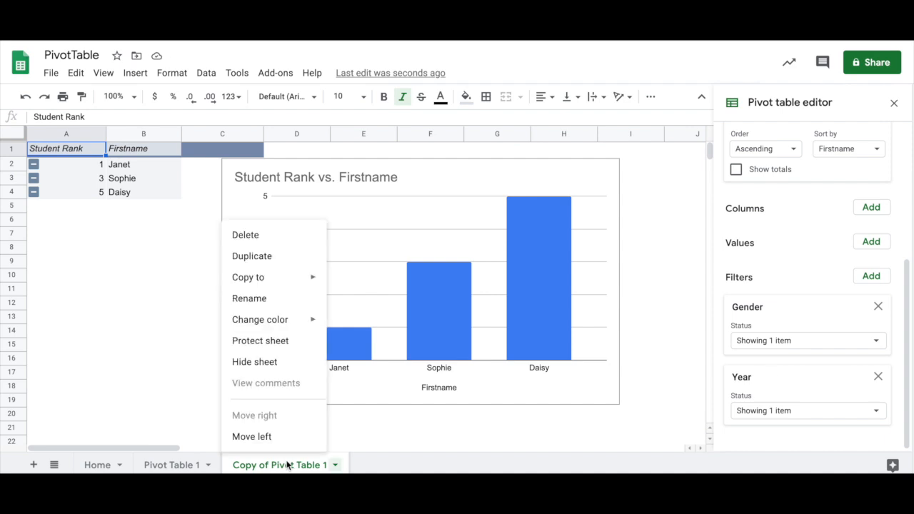
pyautogui.click(269, 297)
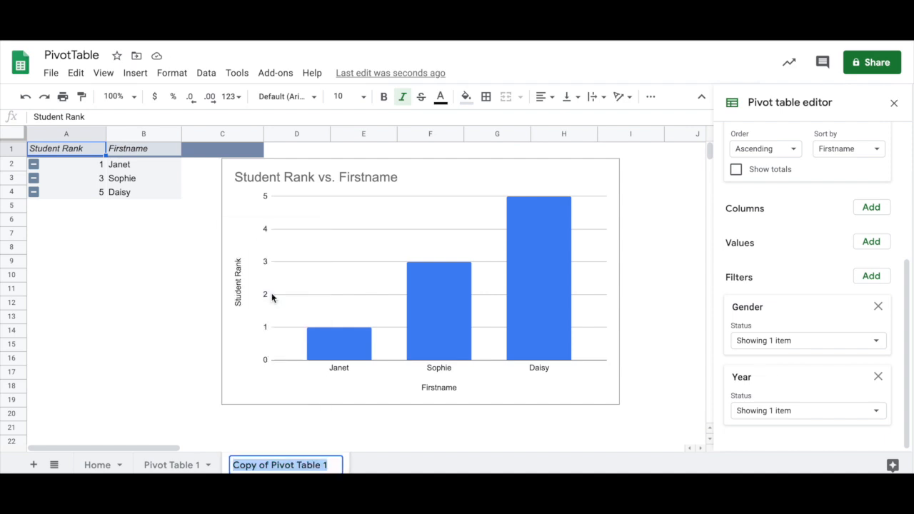
pyautogui.write('7')
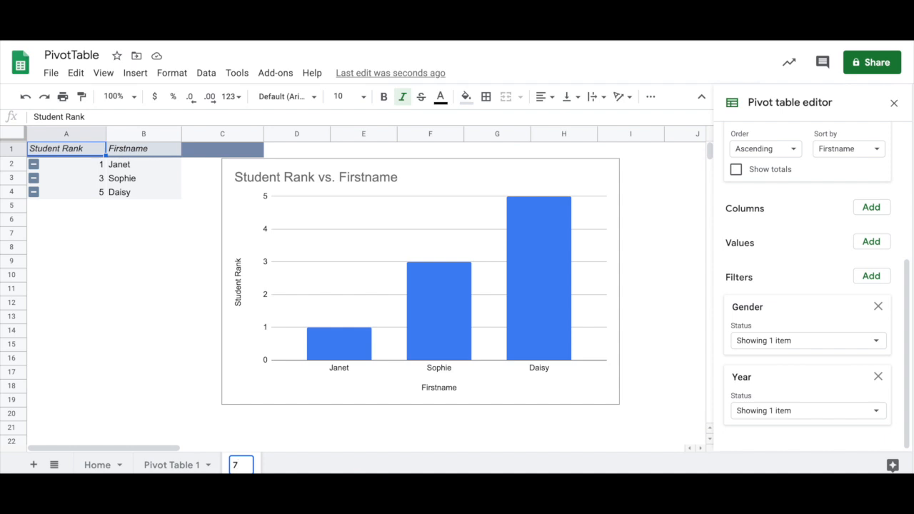
pyautogui.write('th_Female')
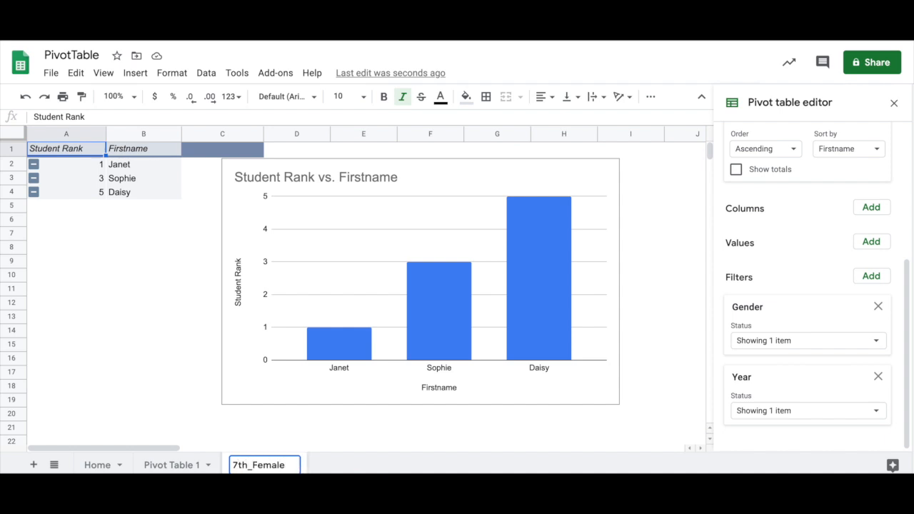
pyautogui.press('Return')
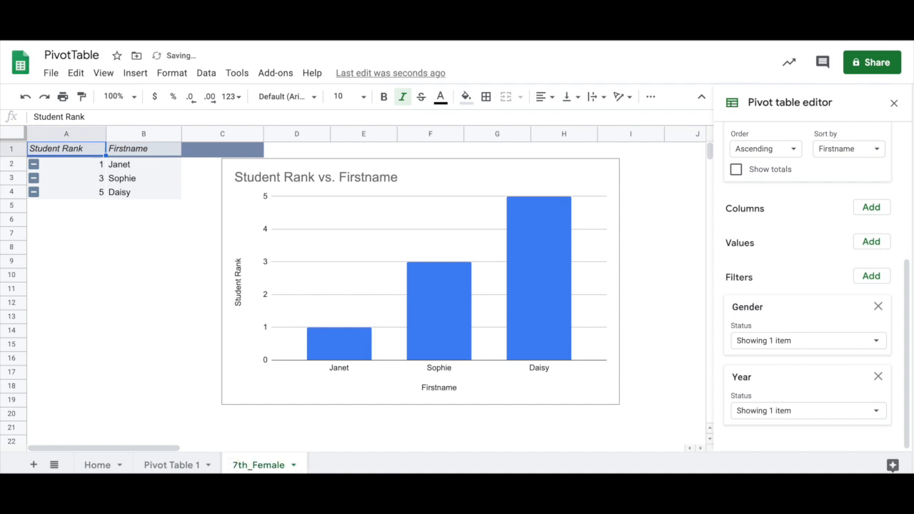
# Step: Change the Gender filter on the Pivot Table 1 sheet to show only M
pyautogui.click(179, 465)
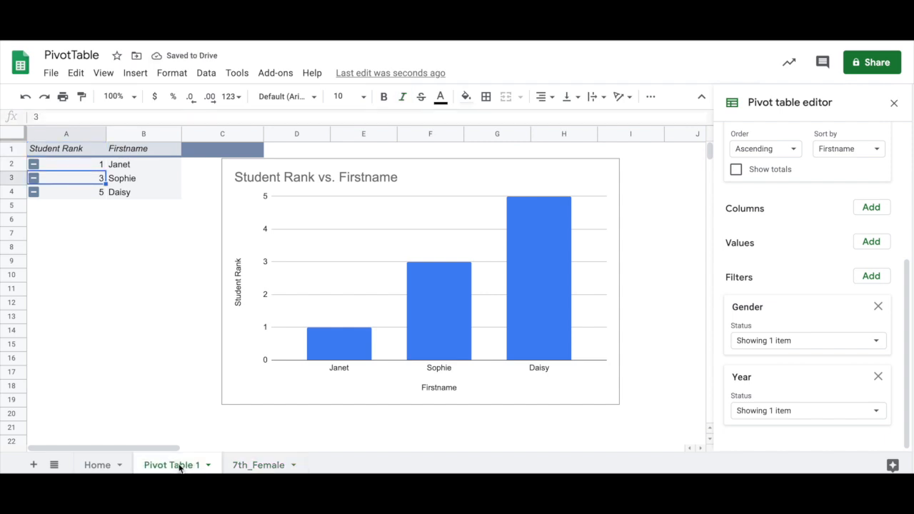
pyautogui.click(876, 343)
pyautogui.click(771, 369)
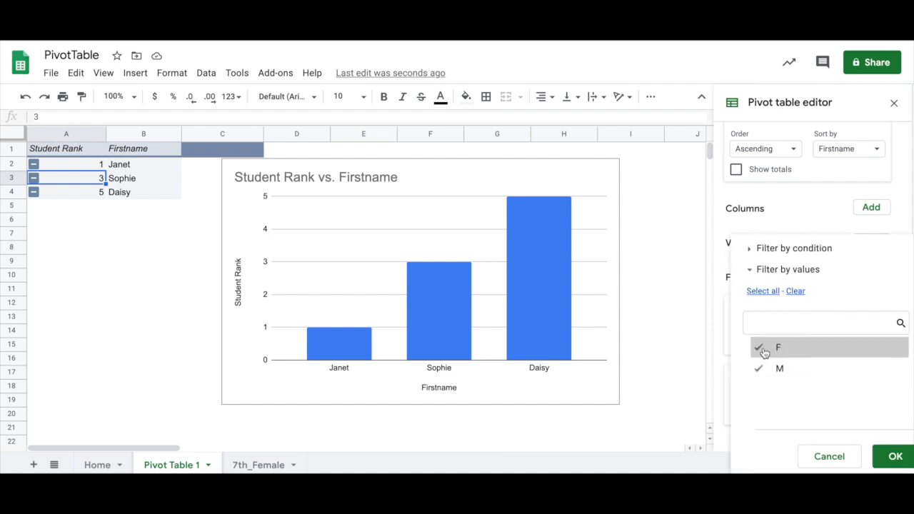
pyautogui.click(762, 347)
pyautogui.click(891, 451)
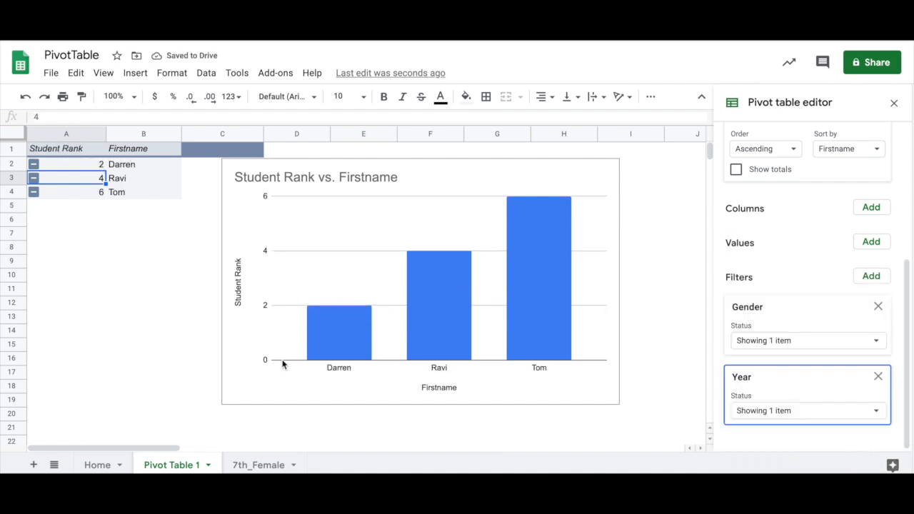
# Step: Duplicate the Pivot Table 1 sheet and rename the copy as 7th_Male
pyautogui.rightClick(181, 466)
pyautogui.moveTo(167, 331)
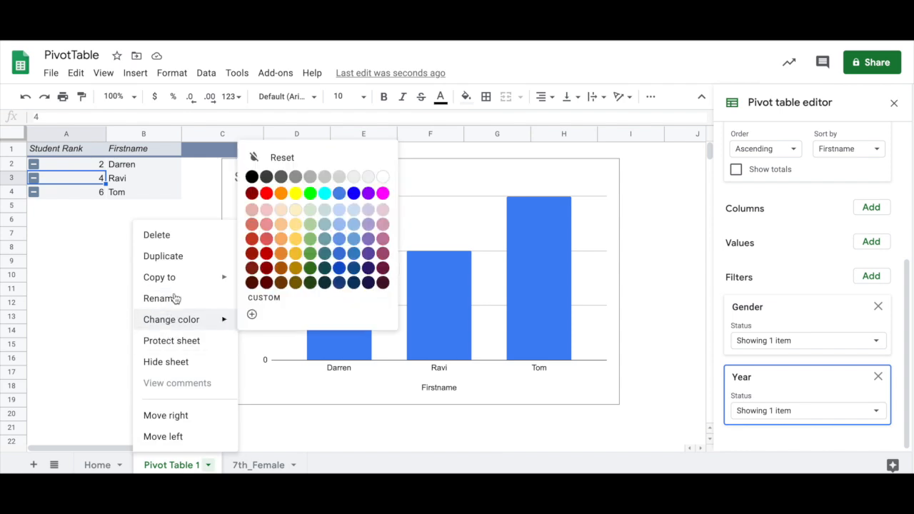
pyautogui.click(173, 258)
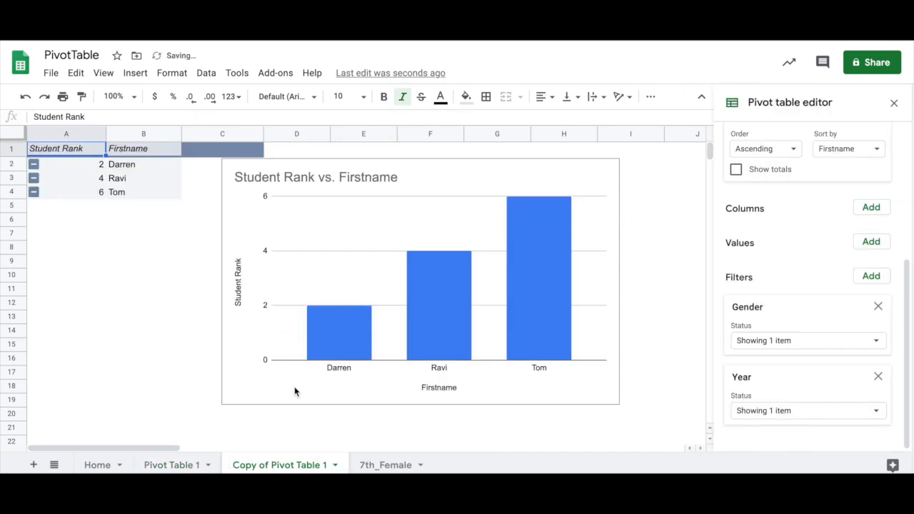
pyautogui.rightClick(281, 468)
pyautogui.click(266, 299)
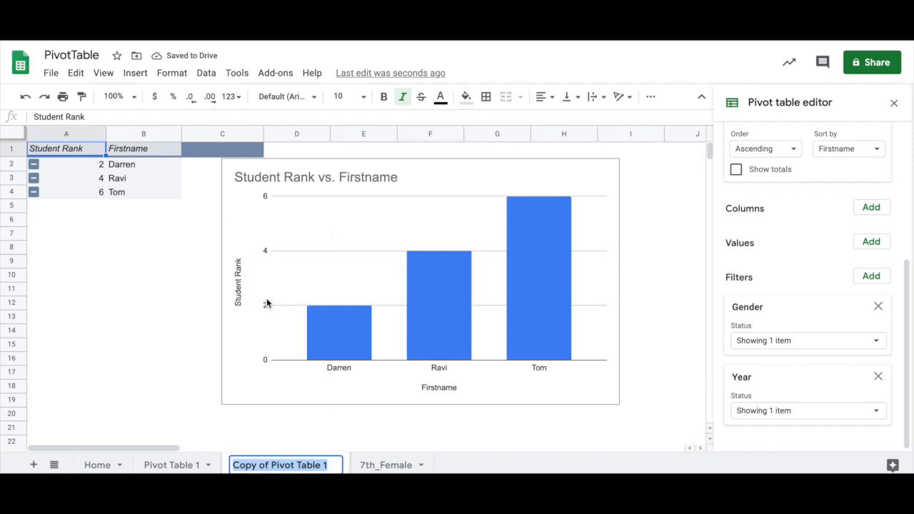
pyautogui.write('7th_')
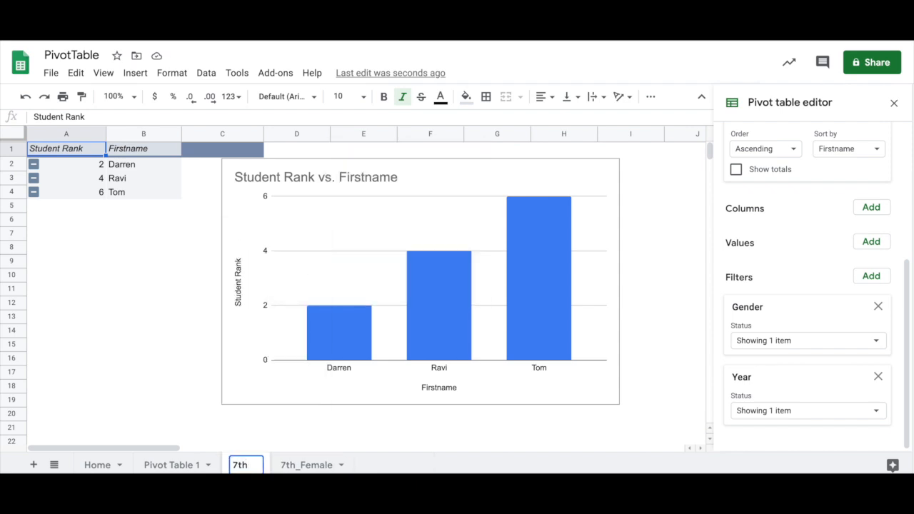
pyautogui.write('Male')
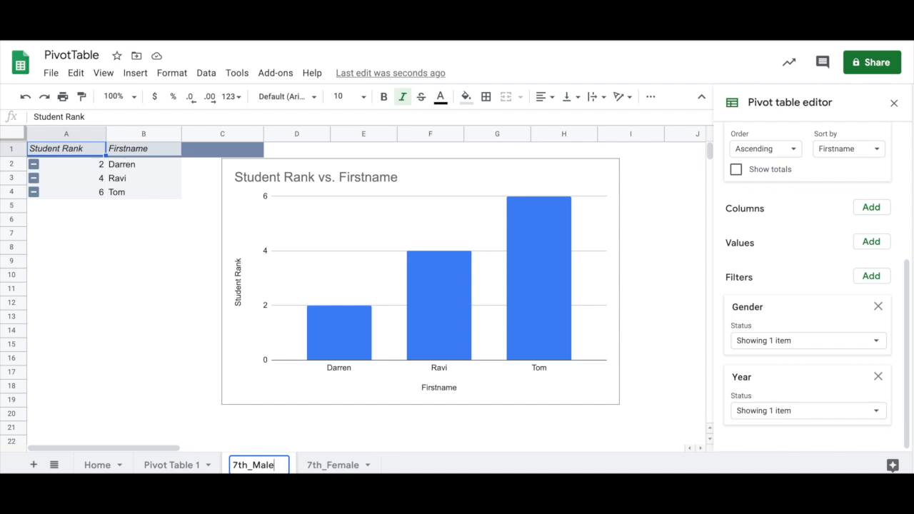
pyautogui.press('Return')
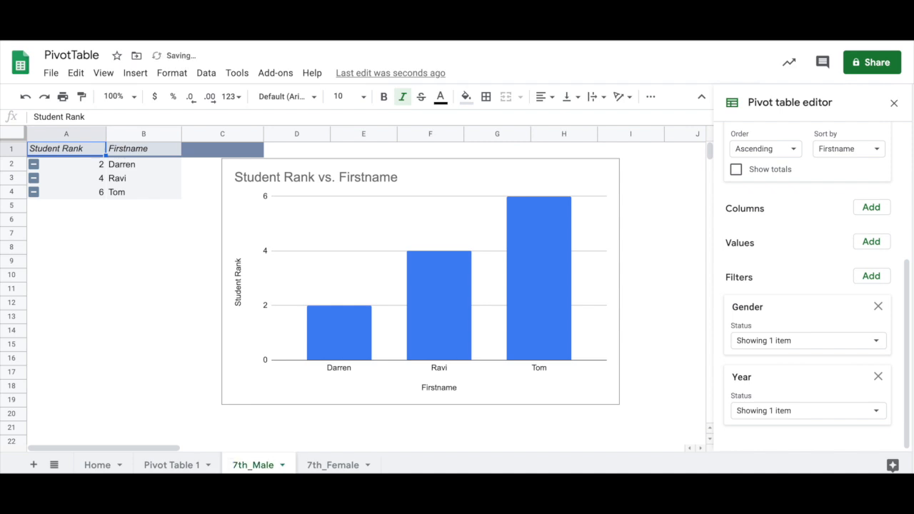
# Step: Review the source data on the Home sheet and the charts on the Pivot Table 1, 7th_Male and 7th_Female sheets
pyautogui.click(169, 463)
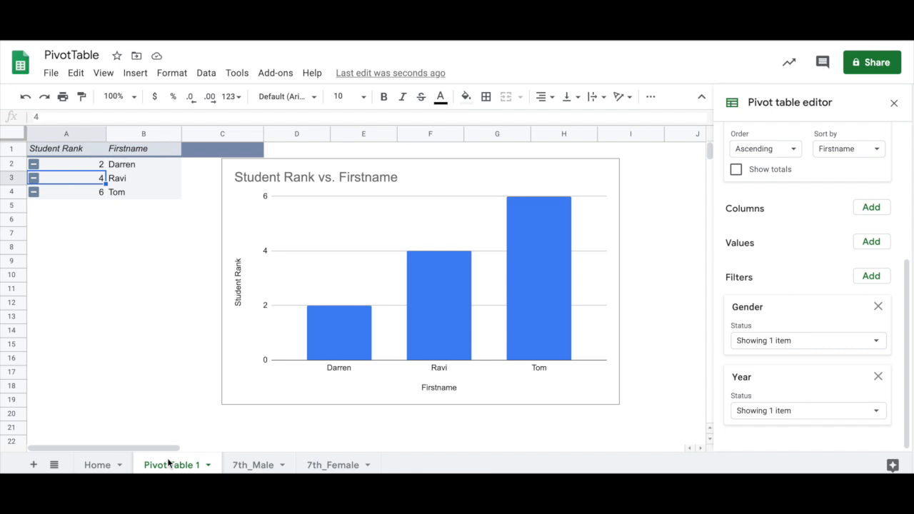
pyautogui.click(98, 466)
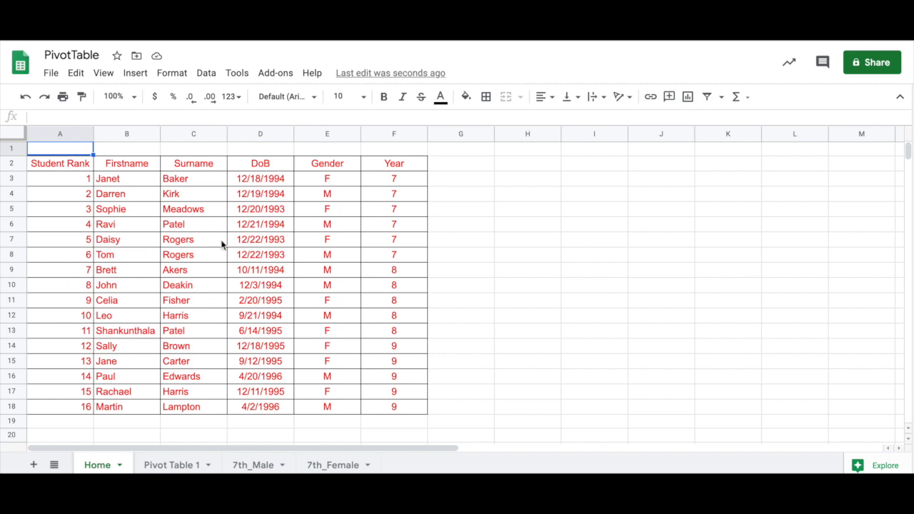
pyautogui.click(170, 466)
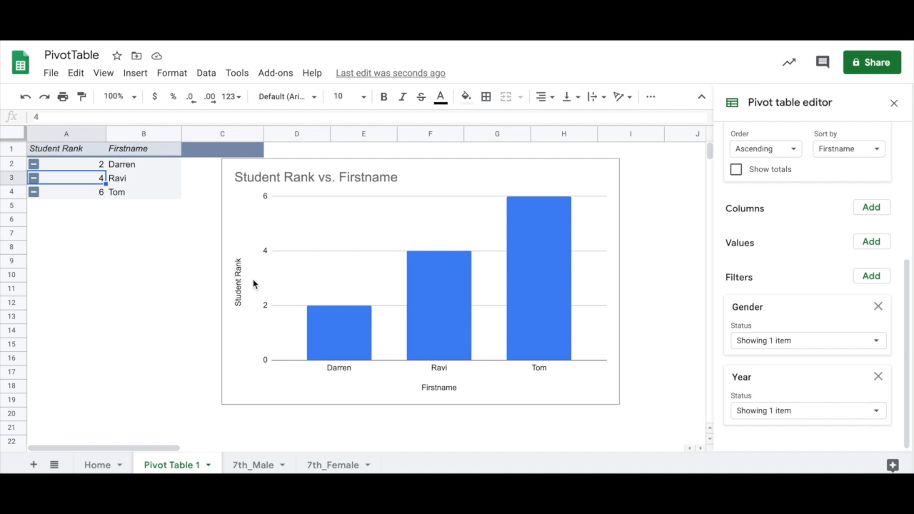
pyautogui.click(260, 466)
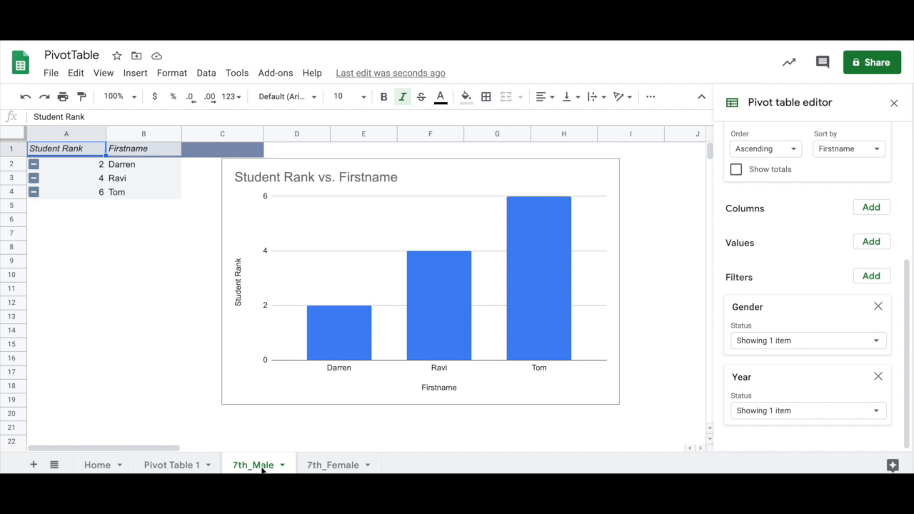
pyautogui.click(332, 467)
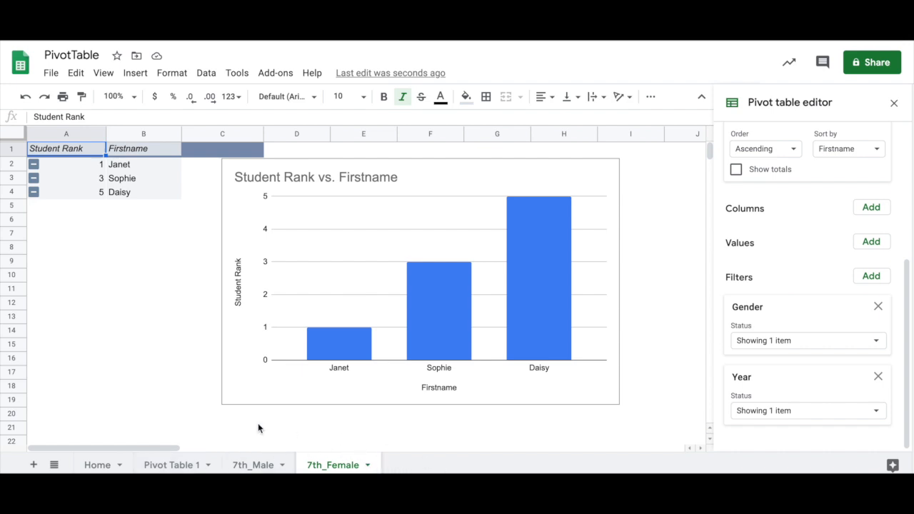
# Step: Set the filters on the Pivot Table 1 sheet to include both genders and only Year 8
pyautogui.click(173, 467)
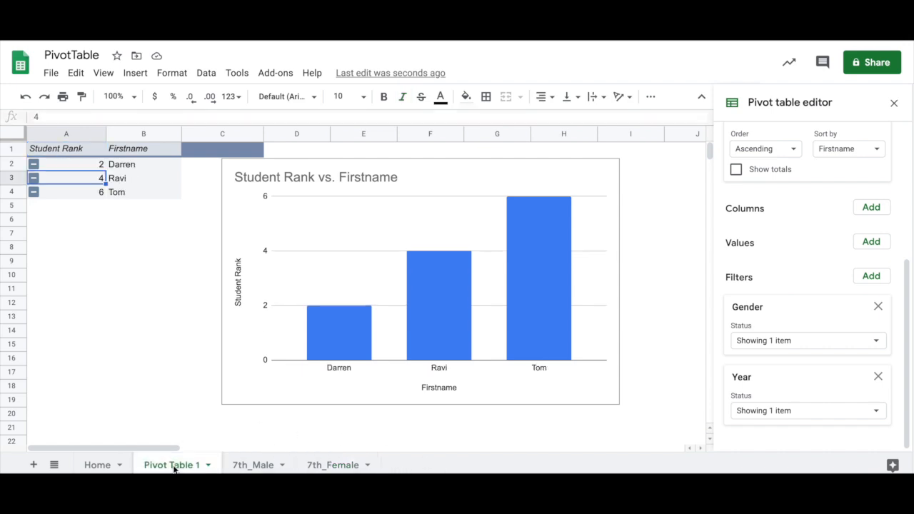
pyautogui.click(877, 343)
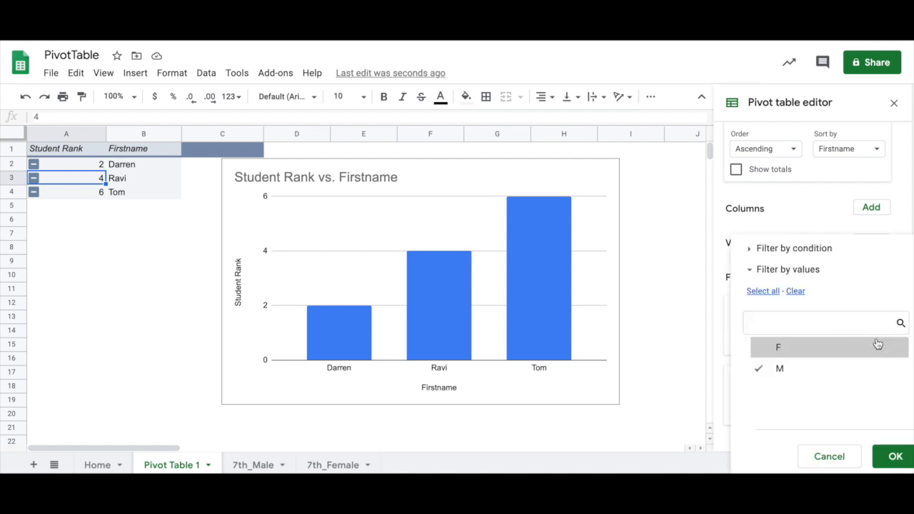
pyautogui.click(767, 349)
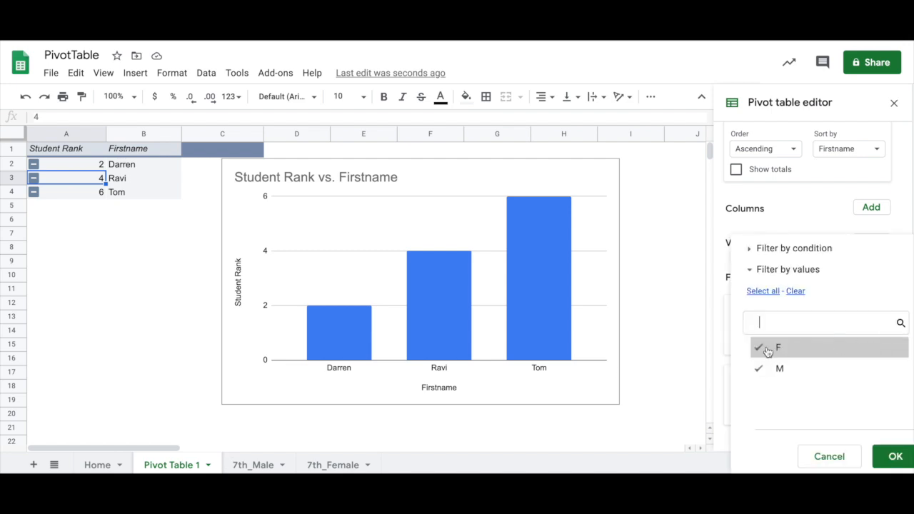
pyautogui.click(892, 457)
pyautogui.click(876, 413)
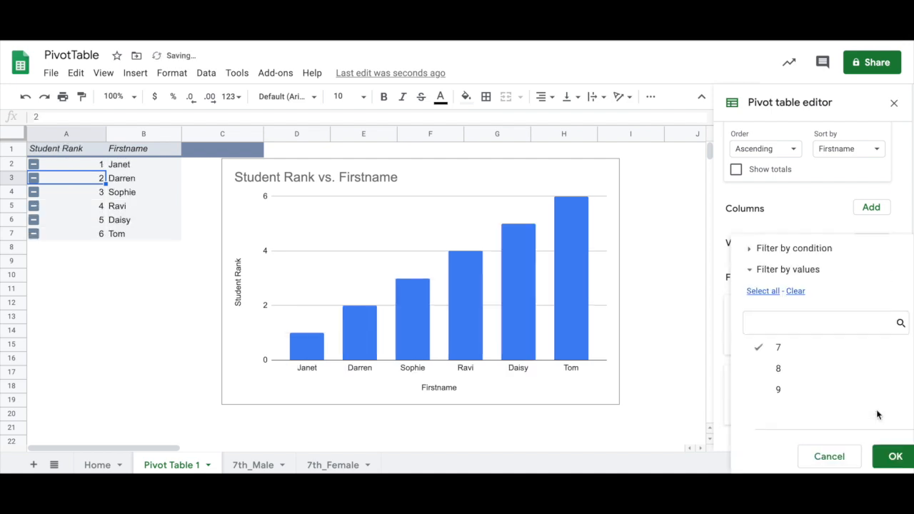
pyautogui.click(775, 370)
pyautogui.click(759, 347)
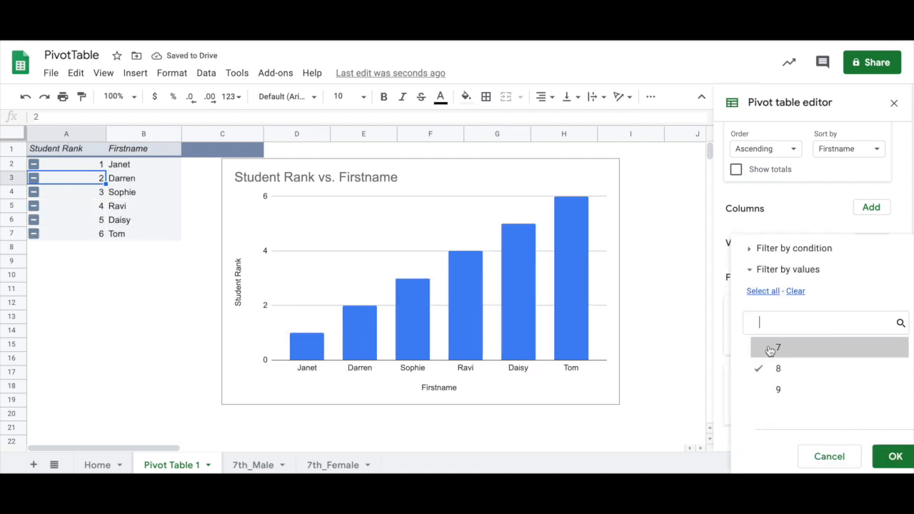
pyautogui.click(895, 458)
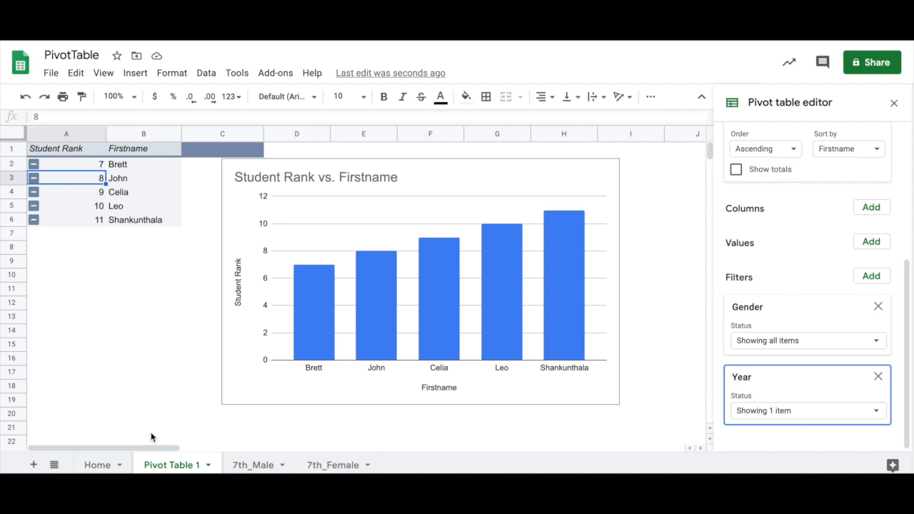
# Step: Duplicate the Pivot Table 1 sheet and rename the copy as 8th_Grade
pyautogui.rightClick(163, 465)
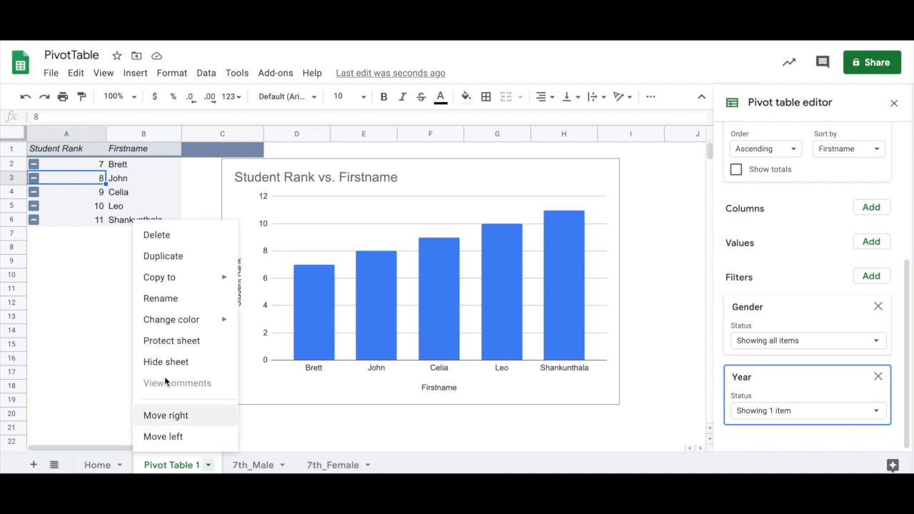
pyautogui.click(172, 256)
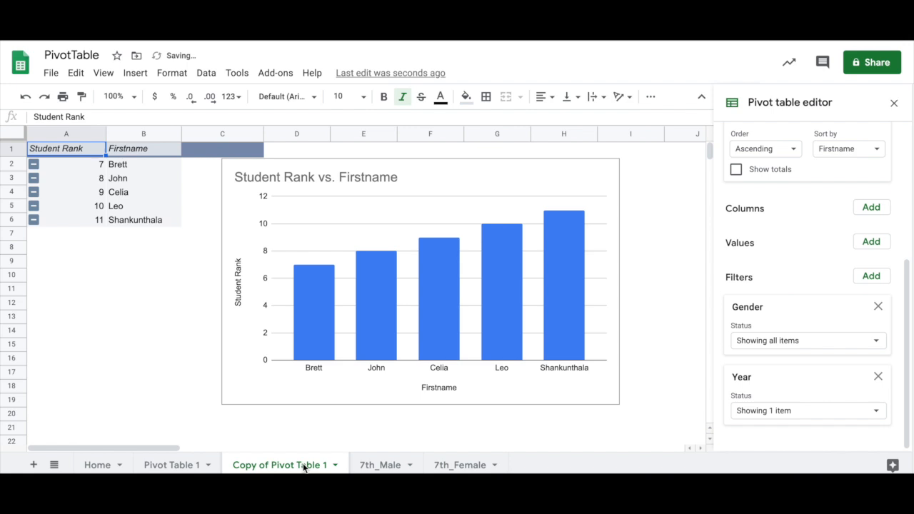
pyautogui.rightClick(304, 467)
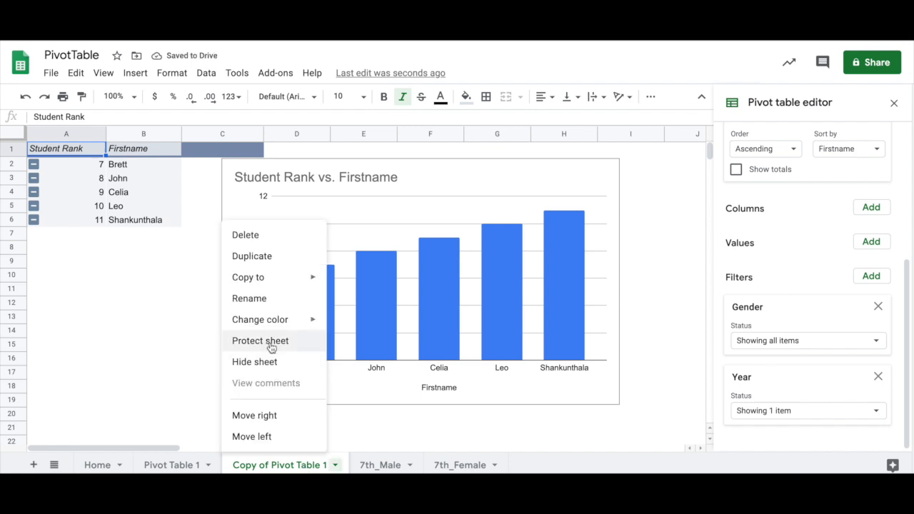
pyautogui.click(271, 303)
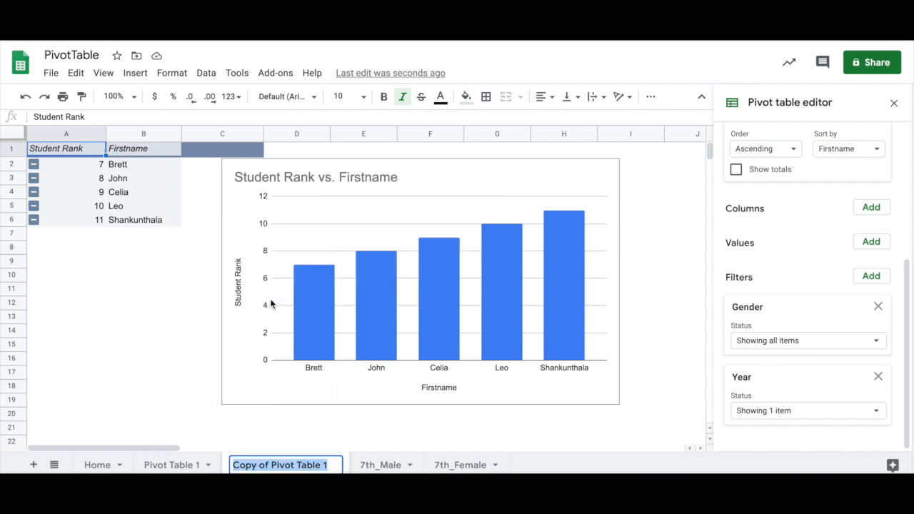
pyautogui.write('8th')
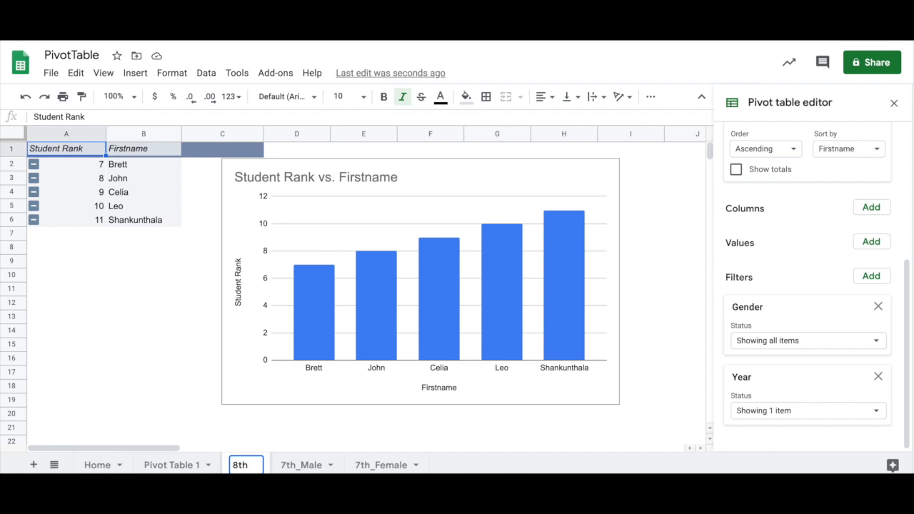
pyautogui.write('_Grade')
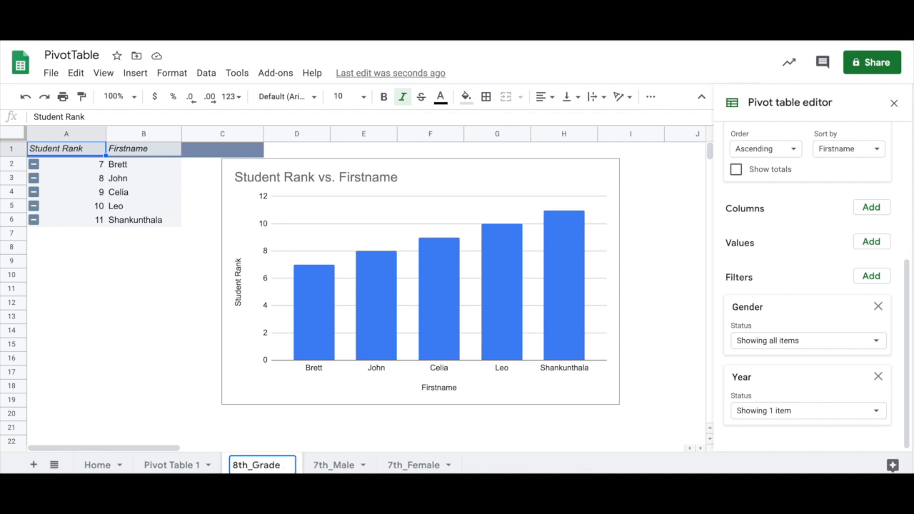
pyautogui.press('Return')
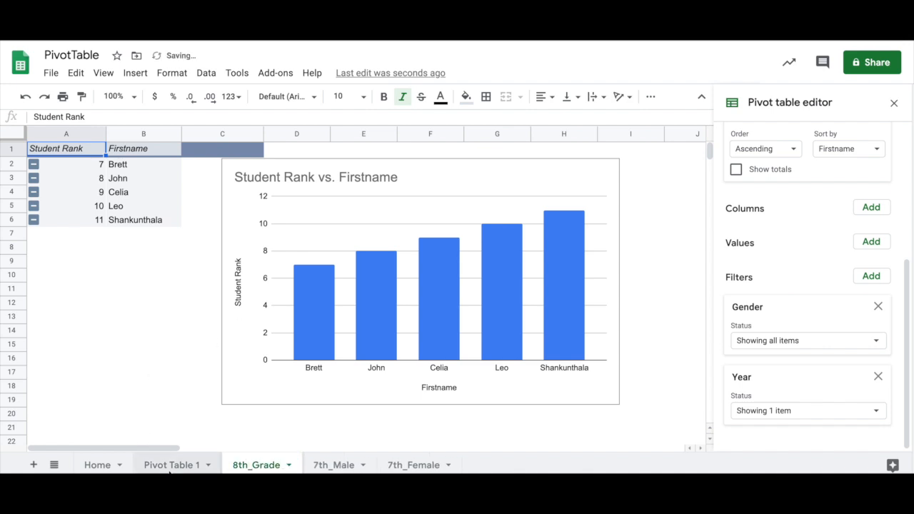
# Step: Move the 8th_Grade sheet past 7th_Male to the 7th_Female sheet's place at the end of the sheet order
pyautogui.click(170, 467)
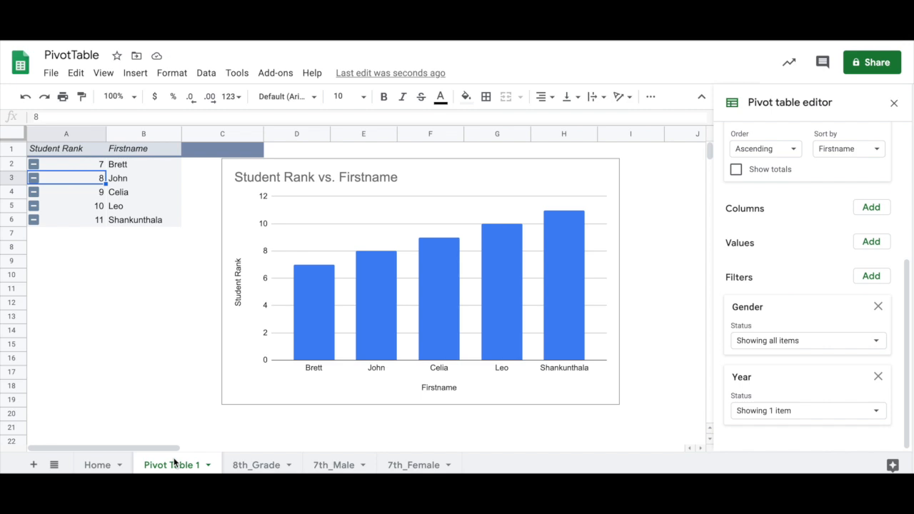
pyautogui.click(251, 467)
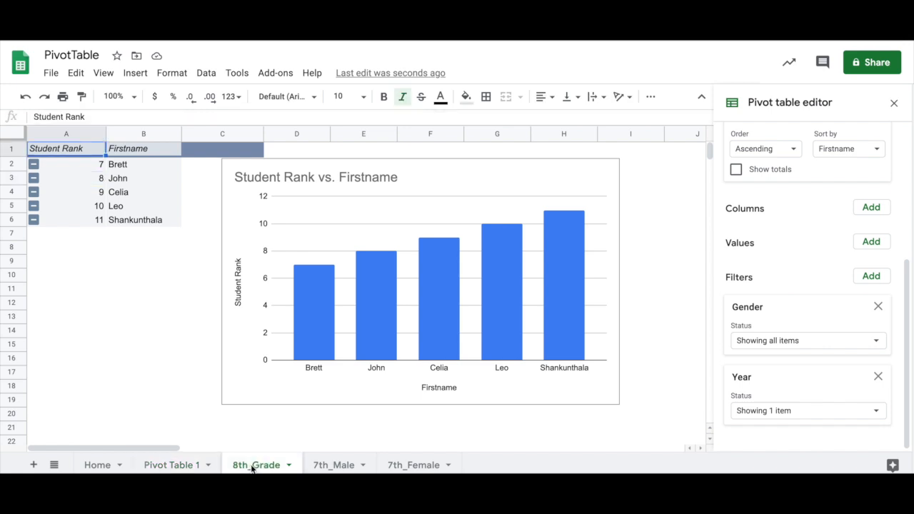
pyautogui.moveTo(251, 468); pyautogui.dragTo(414, 464)
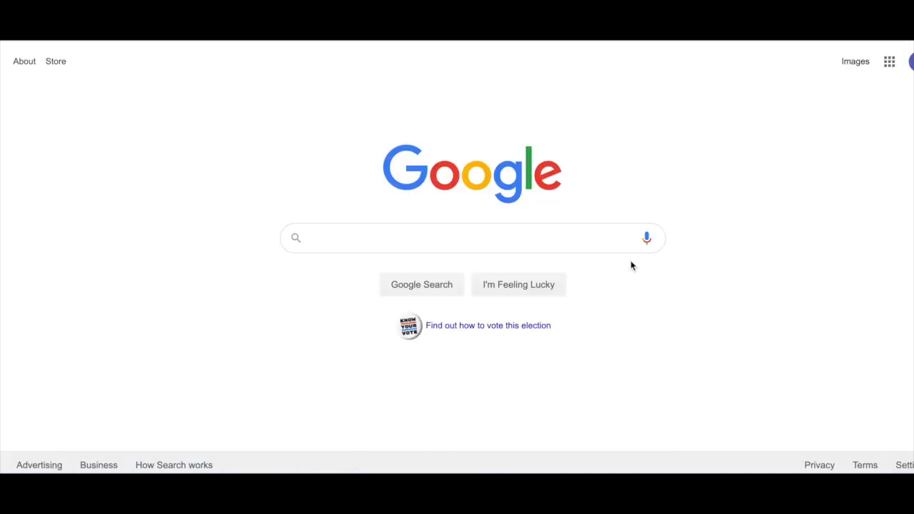
# Step: Switch to Google Drive and create a new blank Google Slides presentation in My Drive
pyautogui.click(884, 69)
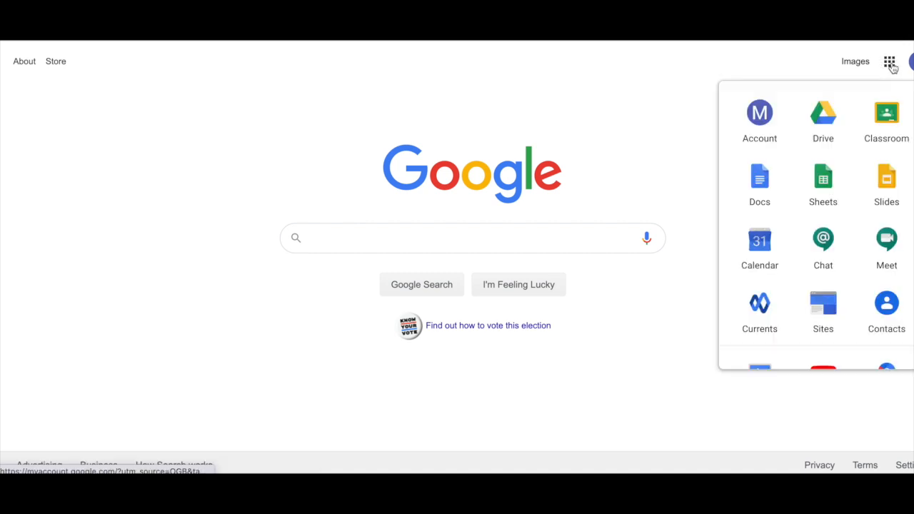
pyautogui.click(821, 125)
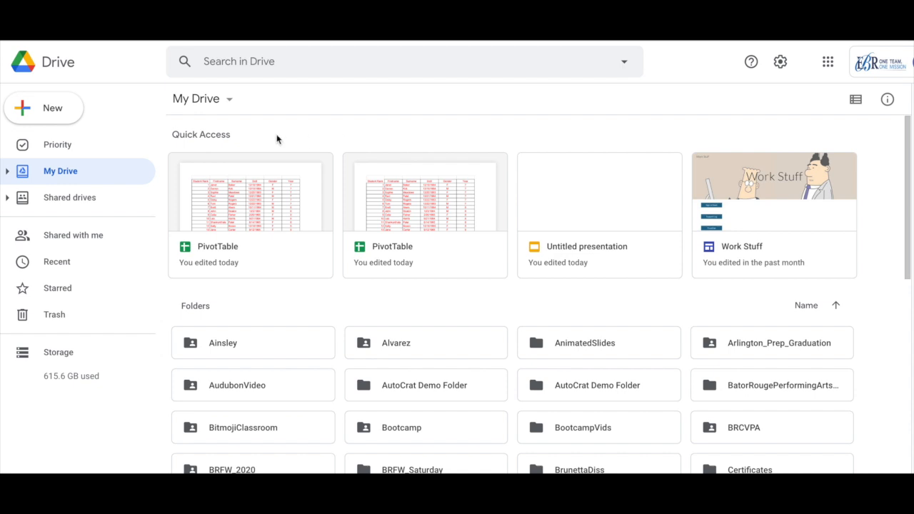
pyautogui.click(52, 114)
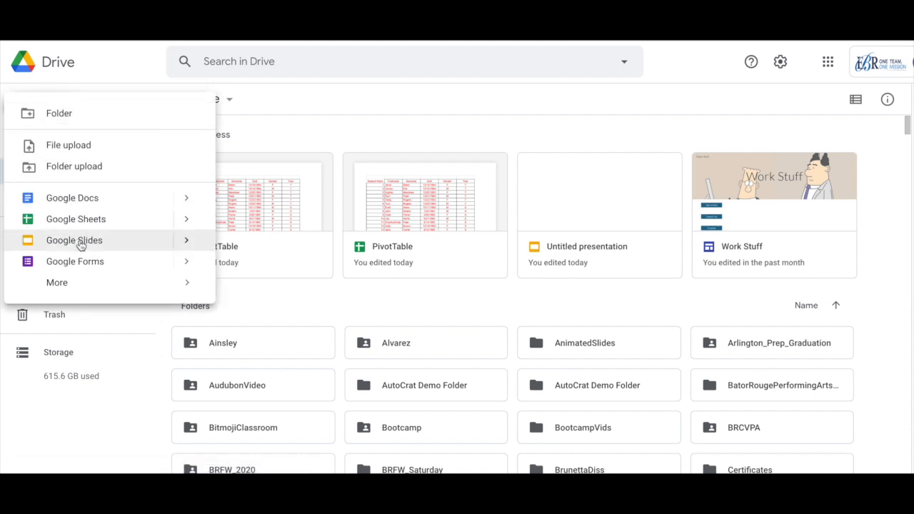
pyautogui.click(74, 240)
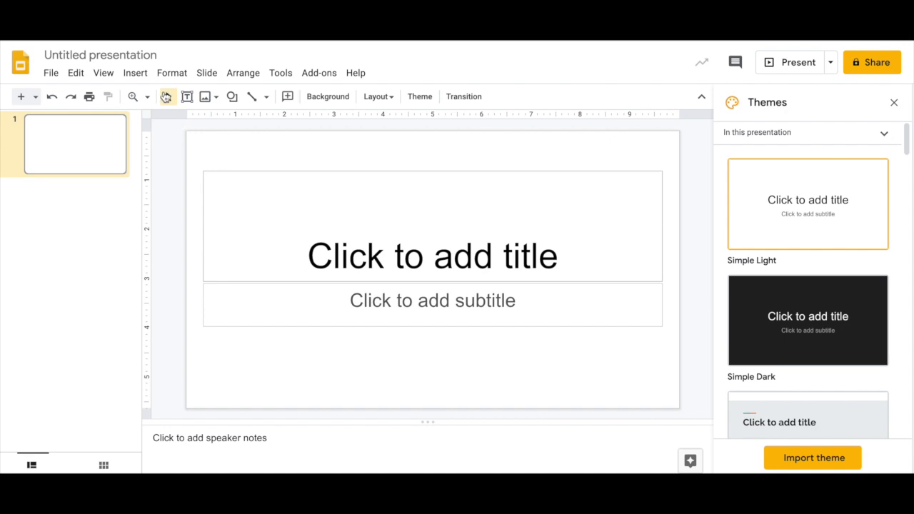
# Step: Rename the untitled presentation, entering Pivot_Table_Pres as its name
pyautogui.click(156, 55)
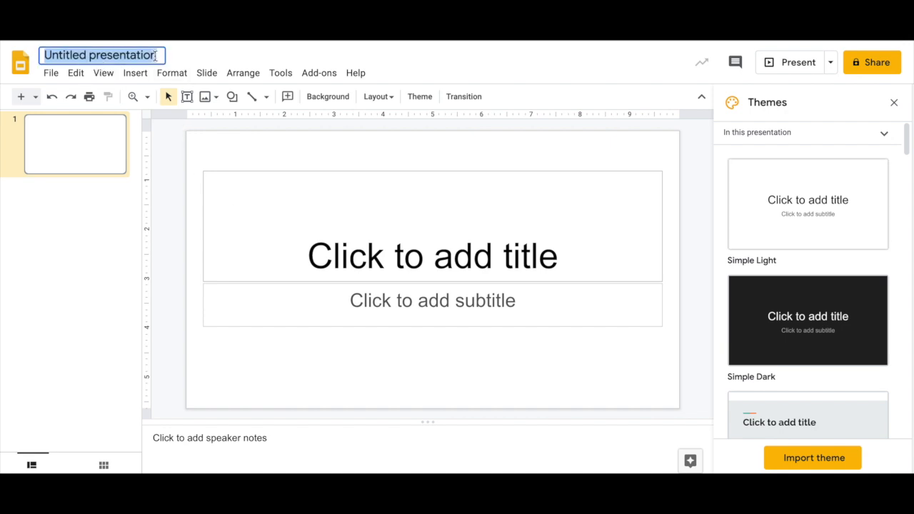
pyautogui.write('Pivo')
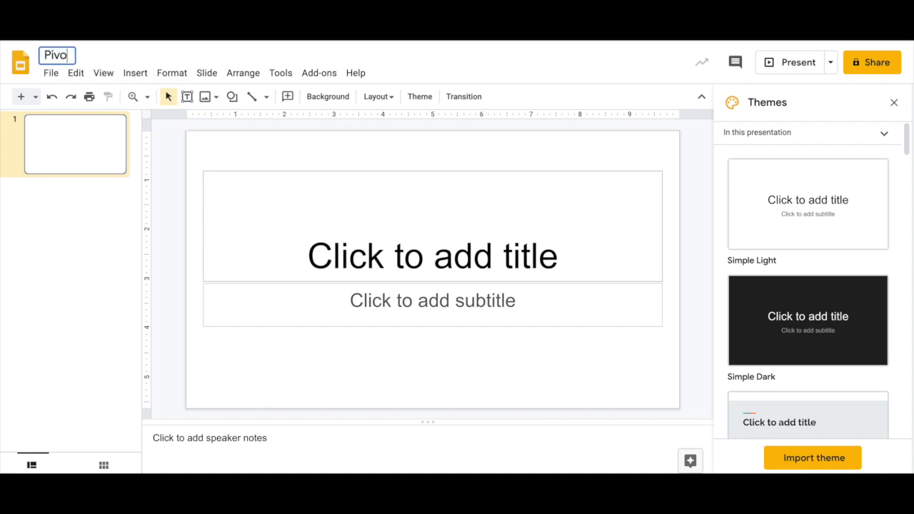
pyautogui.write('t_Table_')
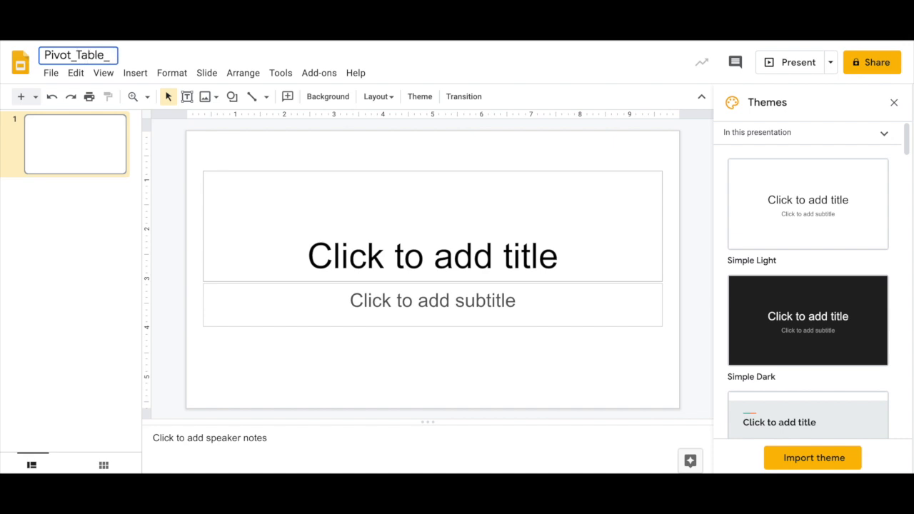
pyautogui.write('Pres')
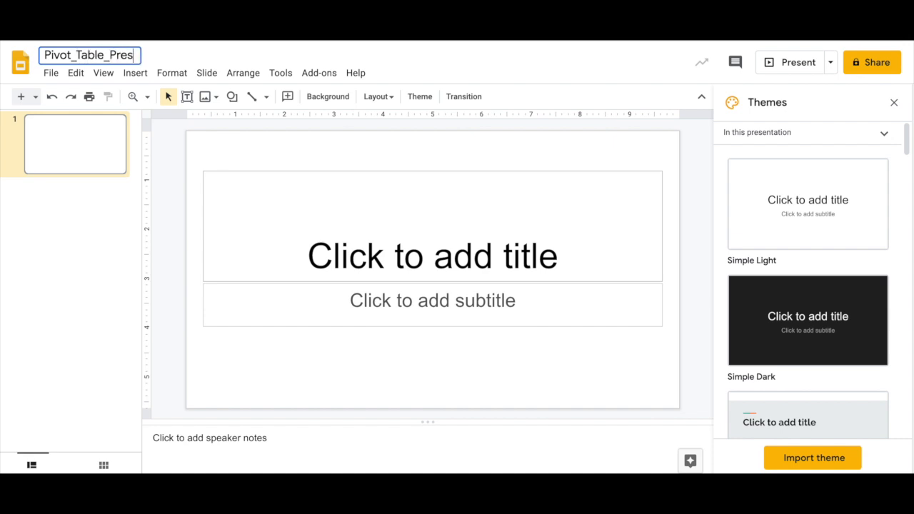